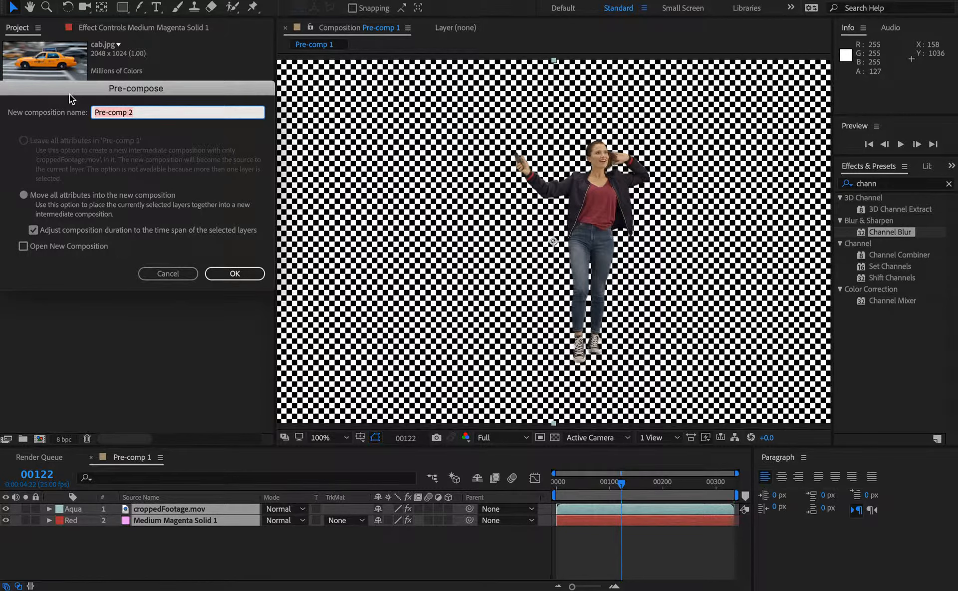
# Pre-compose the footage and magenta solid layers as "actress", hide the magenta solid inside it, and return to Pre-comp 1.
pyautogui.write('actress')
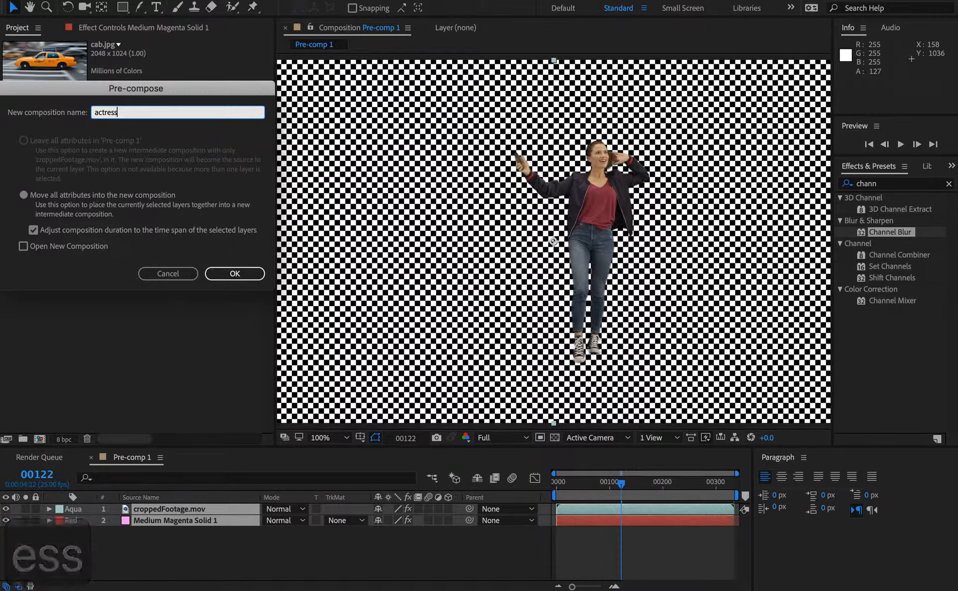
pyautogui.press('Return')
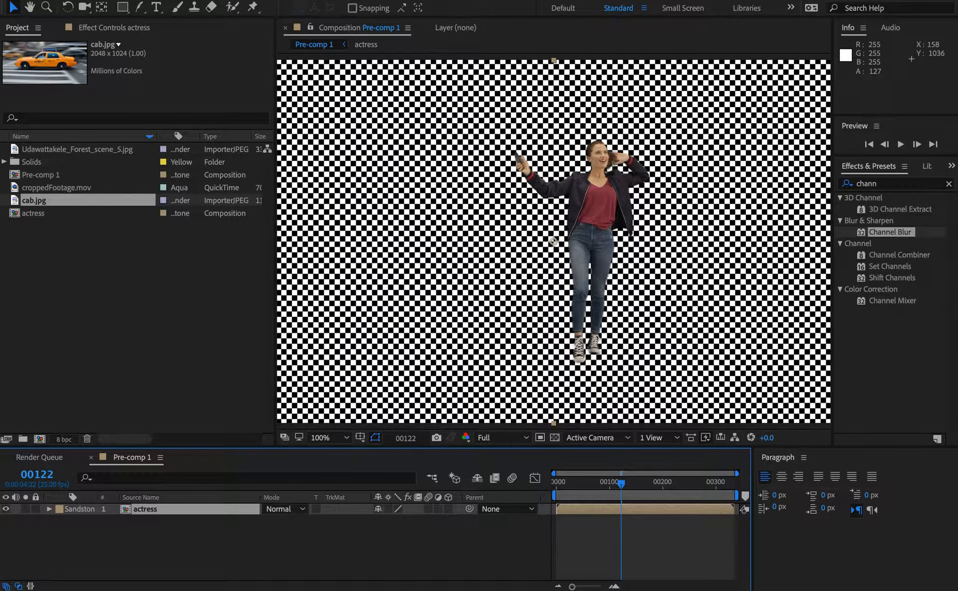
pyautogui.doubleClick(152, 510)
pyautogui.click(5, 520)
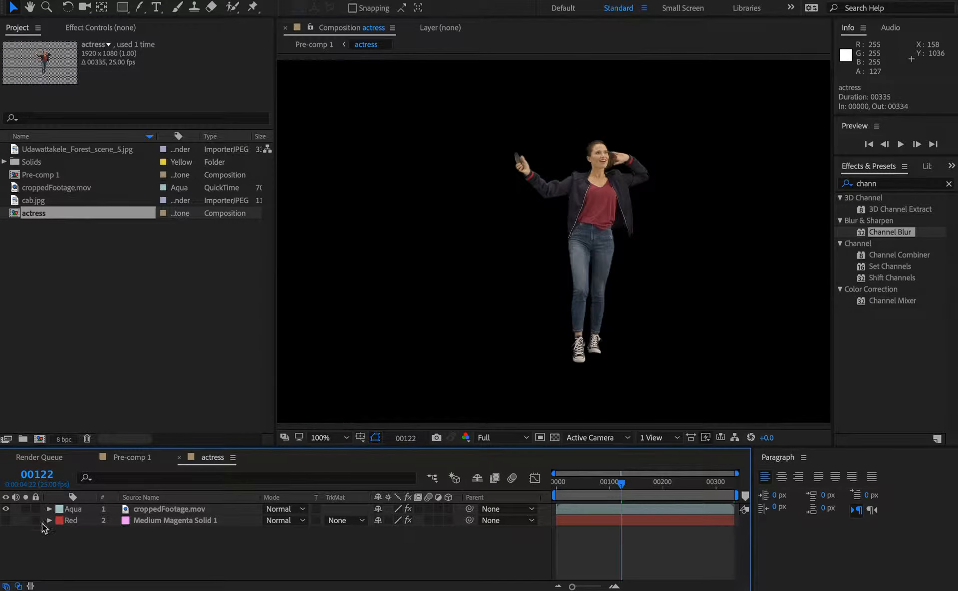
pyautogui.click(133, 463)
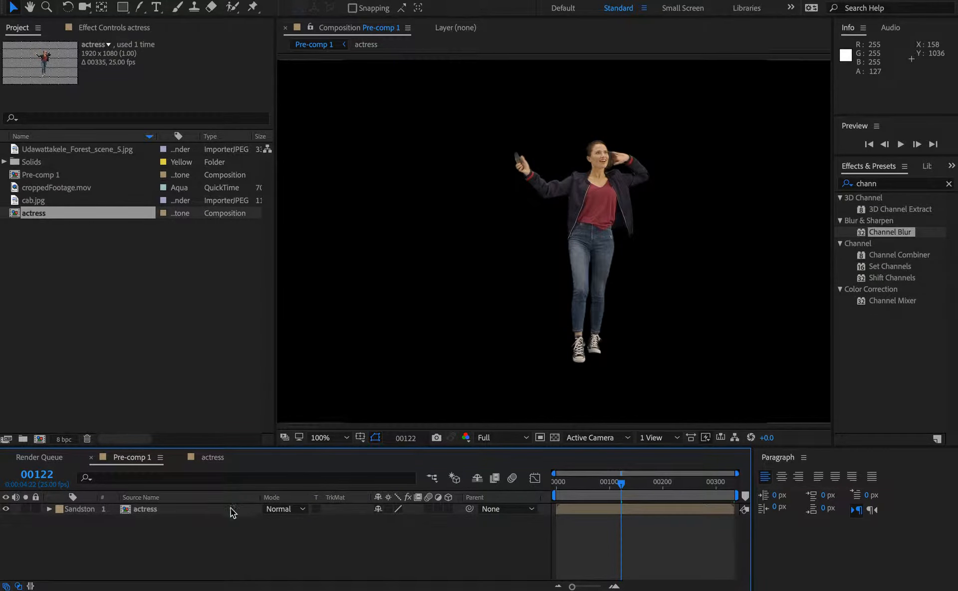
pyautogui.click(115, 284)
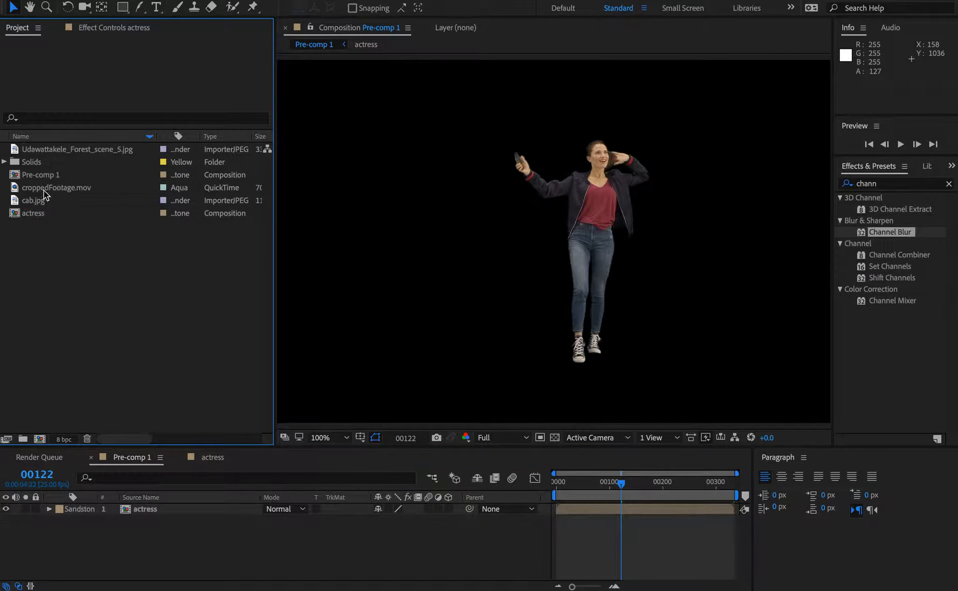
pyautogui.click(141, 527)
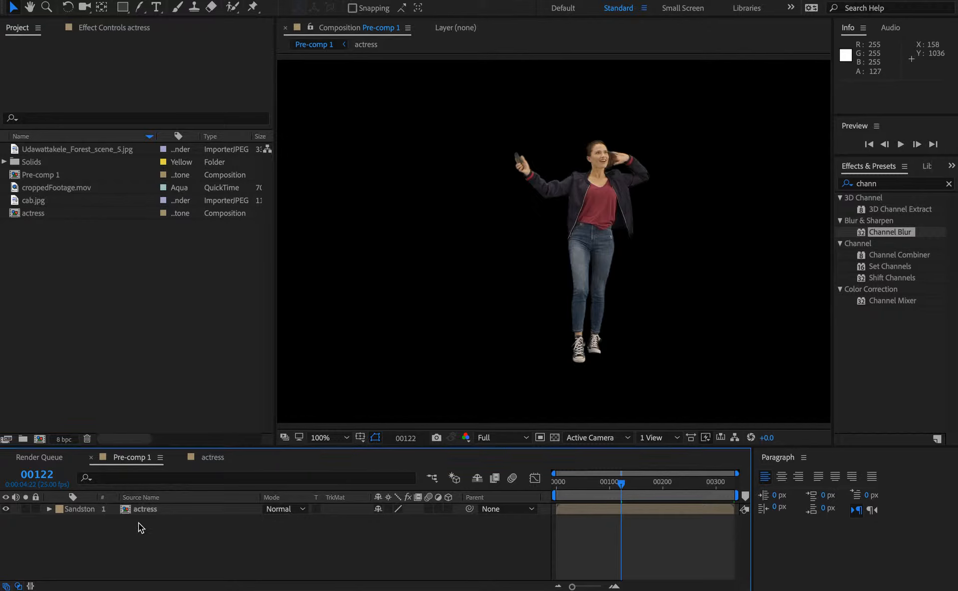
pyautogui.rightClick(155, 547)
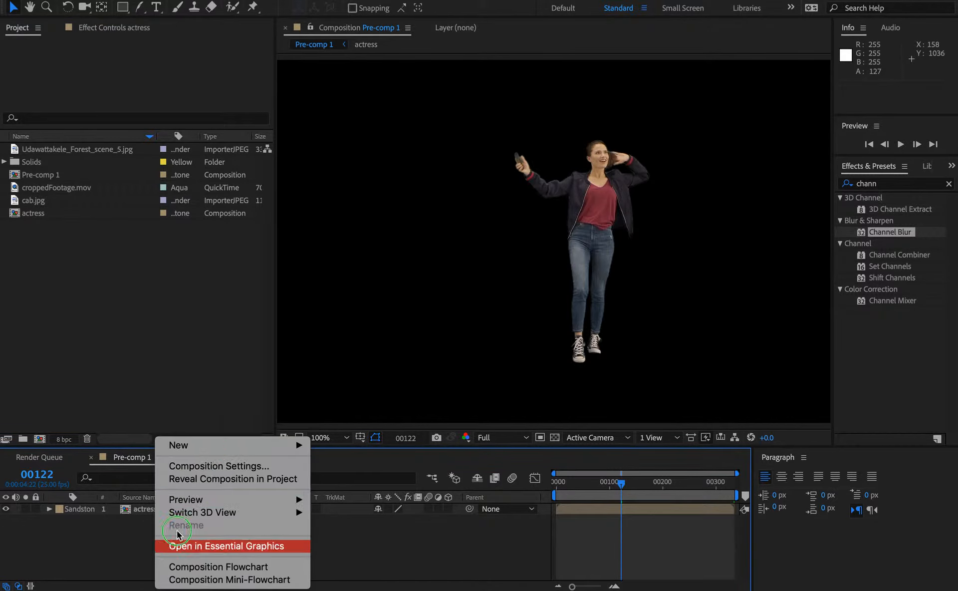
pyautogui.click(76, 529)
# Add a 1920 × 1080 px magenta solid and place it beneath the actress layer.
pyautogui.press('super+y')
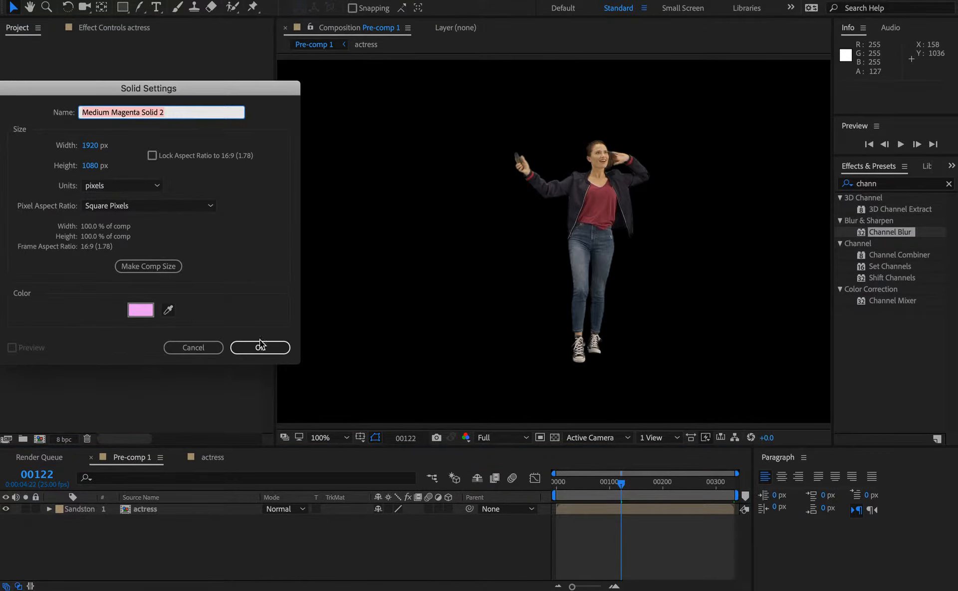
pyautogui.click(260, 346)
pyautogui.press('super+bracketleft')
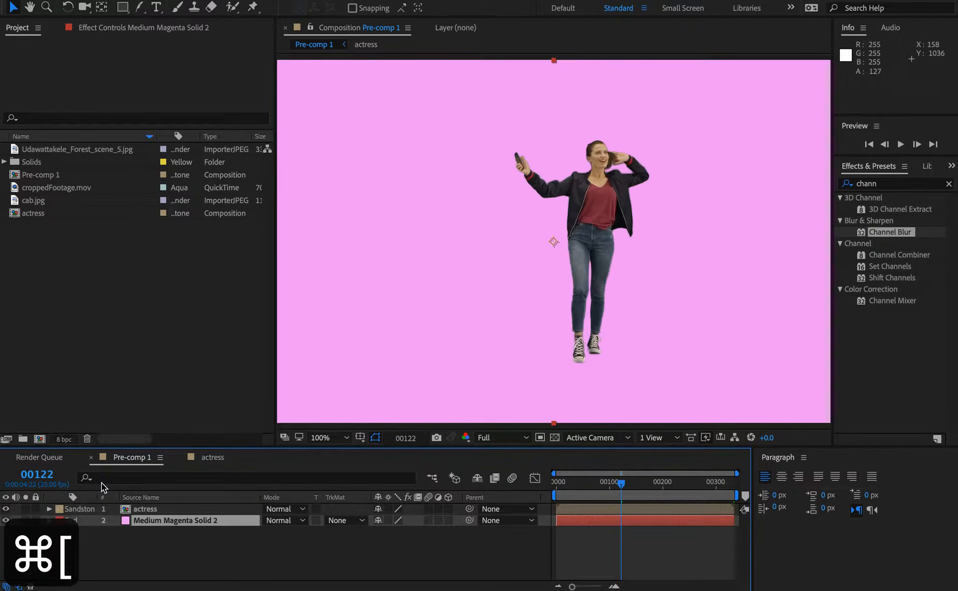
# Pre-compose the magenta solid as "background", leaving all attributes in Pre-comp 1.
pyautogui.press('shift+super+c')
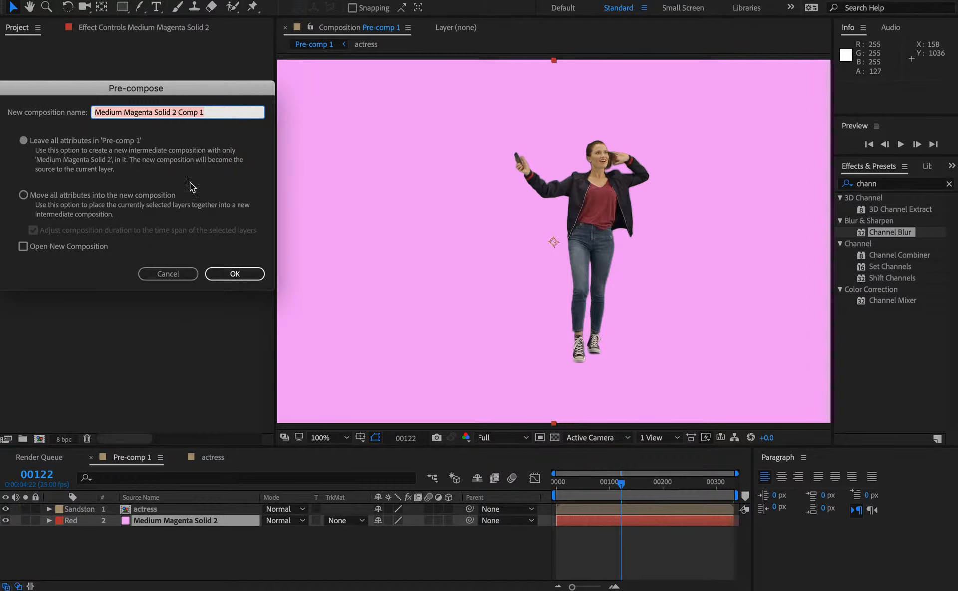
pyautogui.write('backgrou')
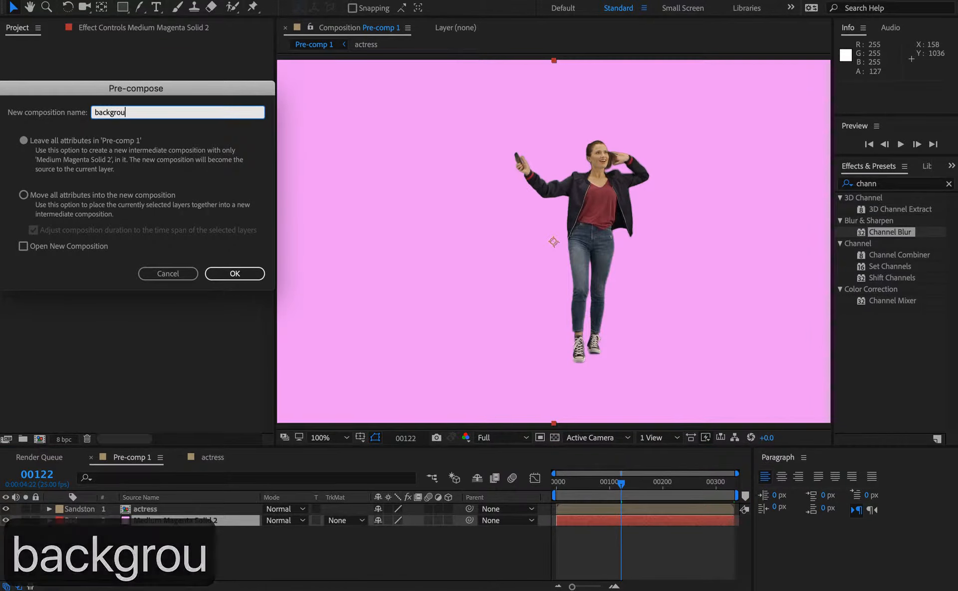
pyautogui.write('nd')
pyautogui.press('Return')
# Open the background composition and add Udawattakele_Forest_scene_5.jpg above the magenta solid.
pyautogui.doubleClick(142, 521)
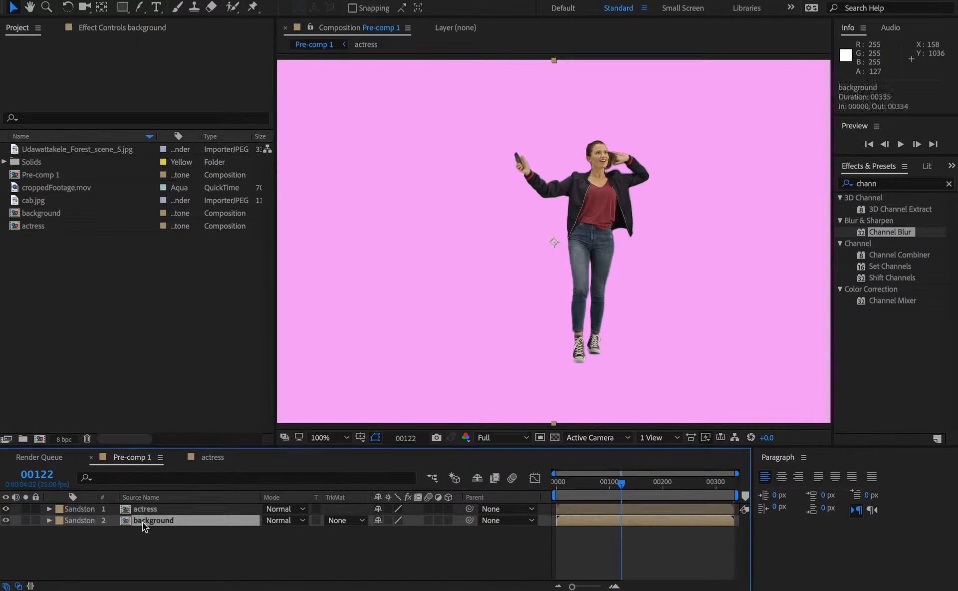
pyautogui.click(45, 187)
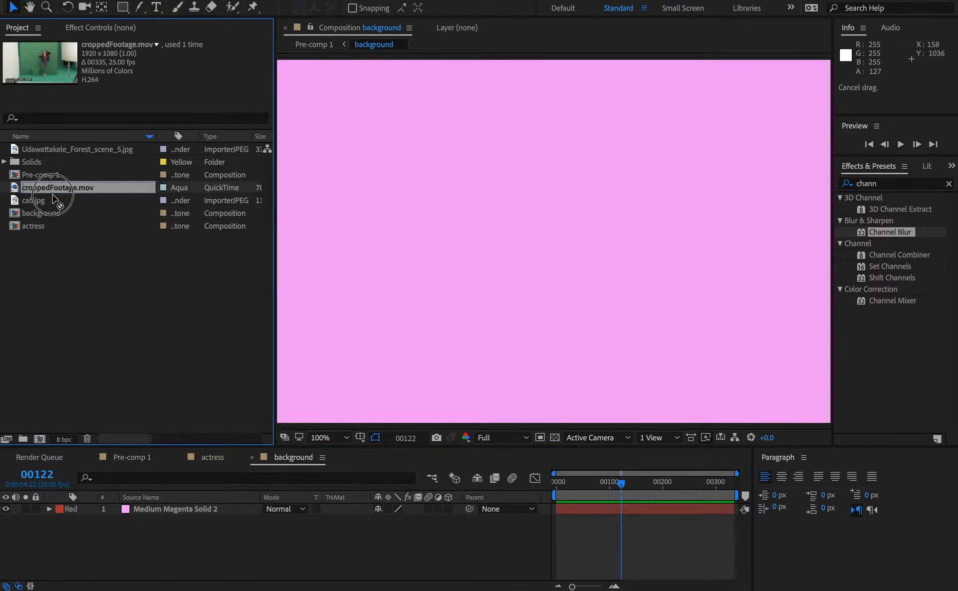
pyautogui.moveTo(50, 150); pyautogui.dragTo(147, 519)
pyautogui.press('super+bracketright')
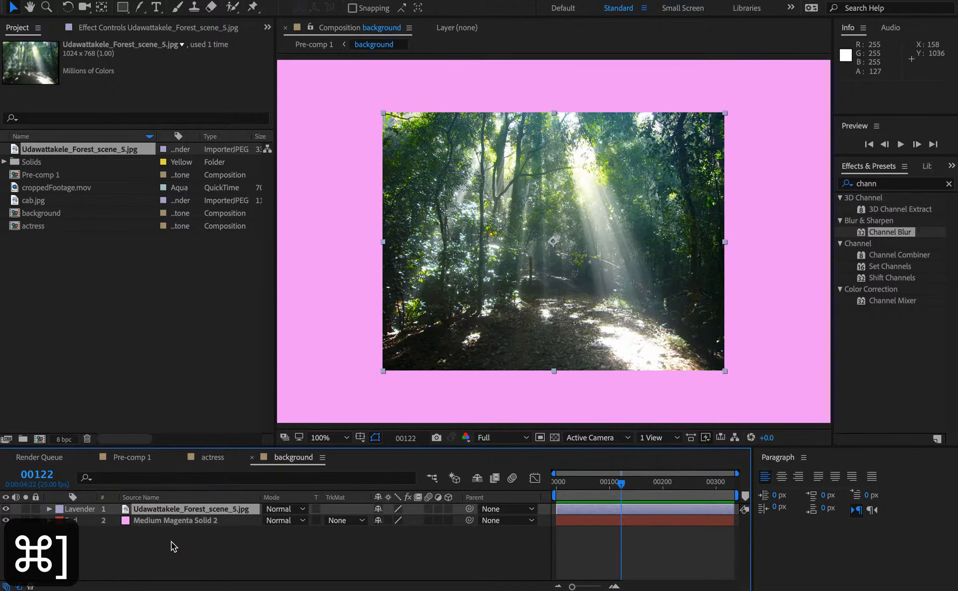
# Scale the forest image layer to 191% so it covers the frame.
pyautogui.press('super+minus')
pyautogui.press('s')
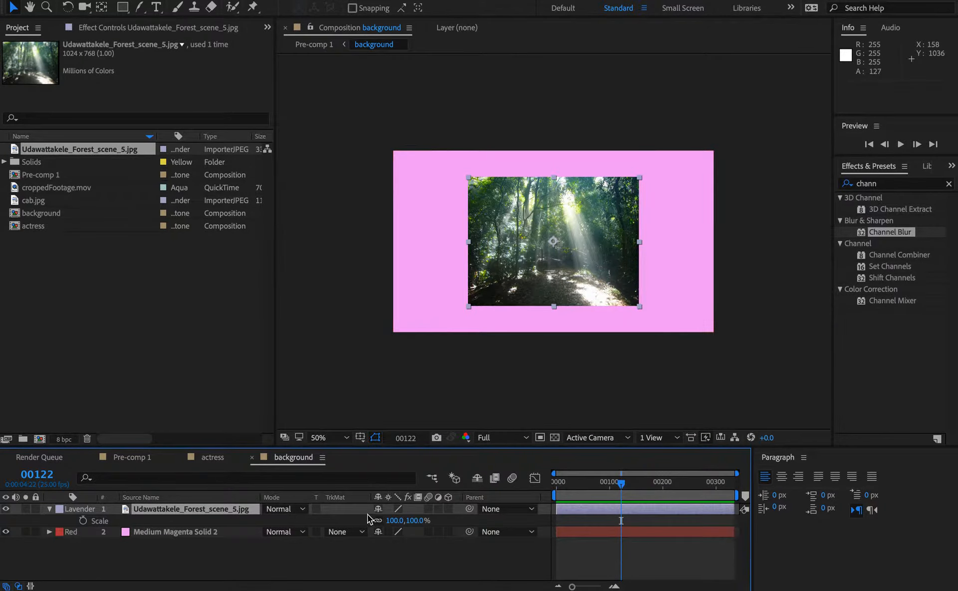
pyautogui.moveTo(394, 520); pyautogui.dragTo(441, 525)
# Move the forest image layer upward to position 960, 360.
pyautogui.hotkey('shift', 'Up')
pyautogui.hotkey('shift', 'Up')
pyautogui.hotkey('shift', 'Up')
pyautogui.hotkey('shift', 'Up')
pyautogui.hotkey('shift', 'Up')
pyautogui.hotkey('shift', 'Up')
pyautogui.hotkey('shift', 'Up')
pyautogui.hotkey('shift', 'Up')
pyautogui.hotkey('shift', 'Up')
pyautogui.hotkey('shift', 'Up')
pyautogui.hotkey('shift', 'Up')
pyautogui.hotkey('shift', 'Up')
pyautogui.hotkey('shift', 'Up')
pyautogui.hotkey('shift', 'Up')
pyautogui.hotkey('shift', 'Up')
pyautogui.hotkey('shift', 'Up')
pyautogui.hotkey('shift', 'Up')
pyautogui.hotkey('shift', 'Up')
pyautogui.hotkey('shift', 'Up')
pyautogui.hotkey('shift', 'Up')
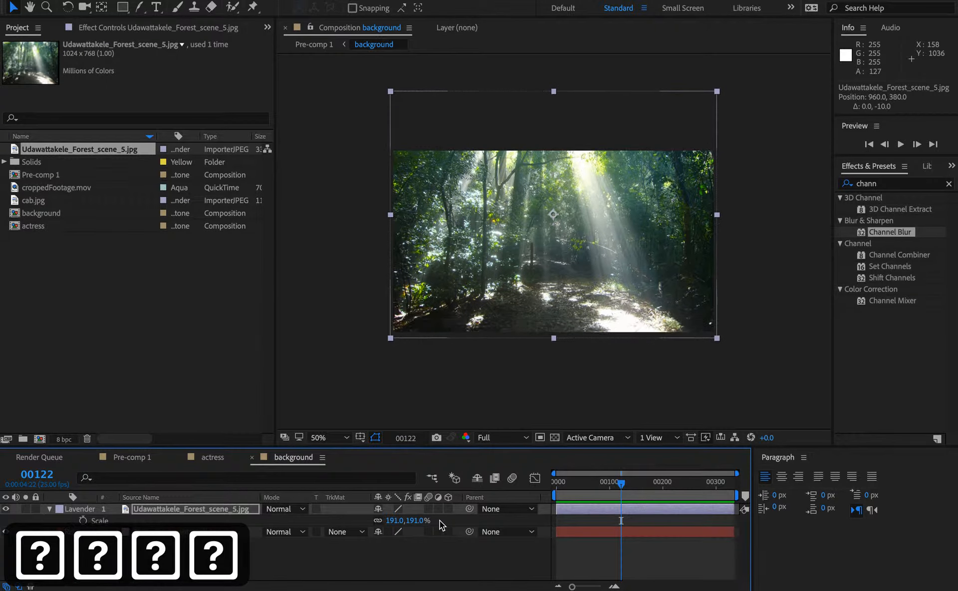
pyautogui.press('Down')
pyautogui.press('Down')
pyautogui.press('Down')
pyautogui.press('Down')
pyautogui.press('Down')
pyautogui.press('Down')
pyautogui.press('Down')
pyautogui.press('Down')
pyautogui.press('Down')
pyautogui.press('Down')
pyautogui.press('Down')
pyautogui.press('Down')
pyautogui.press('Down')
pyautogui.press('Down')
pyautogui.press('Down')
pyautogui.press('Down')
pyautogui.press('Down')
pyautogui.press('Down')
pyautogui.press('Down')
pyautogui.press('Down')
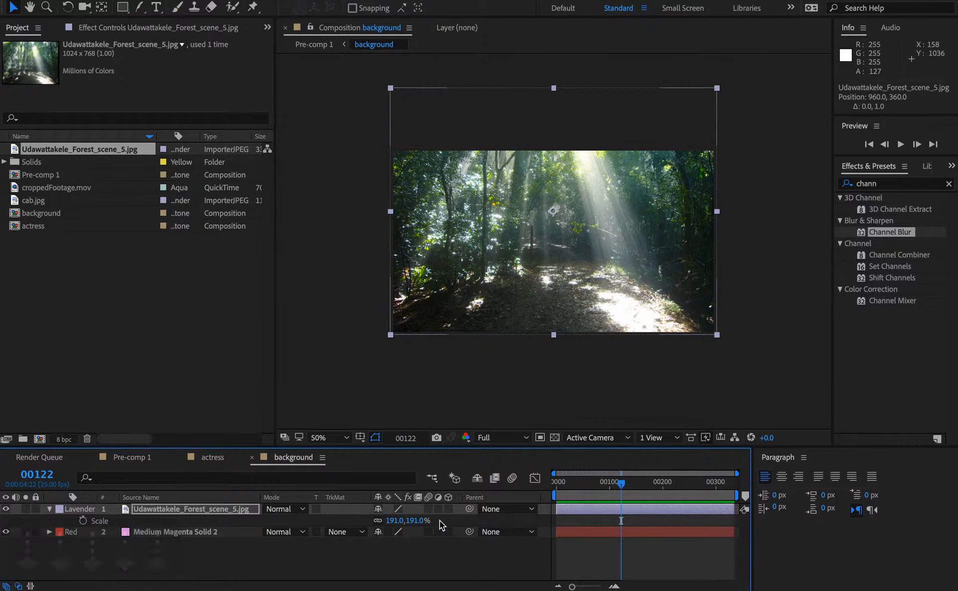
# Return to Pre-comp 1 and rename that composition lightwrapTut.
pyautogui.click(149, 457)
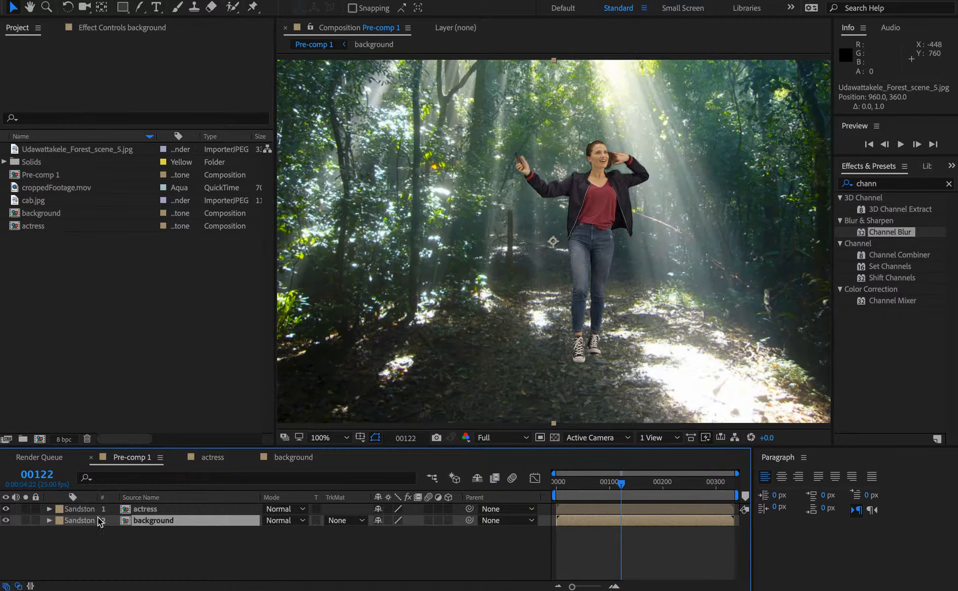
pyautogui.click(157, 529)
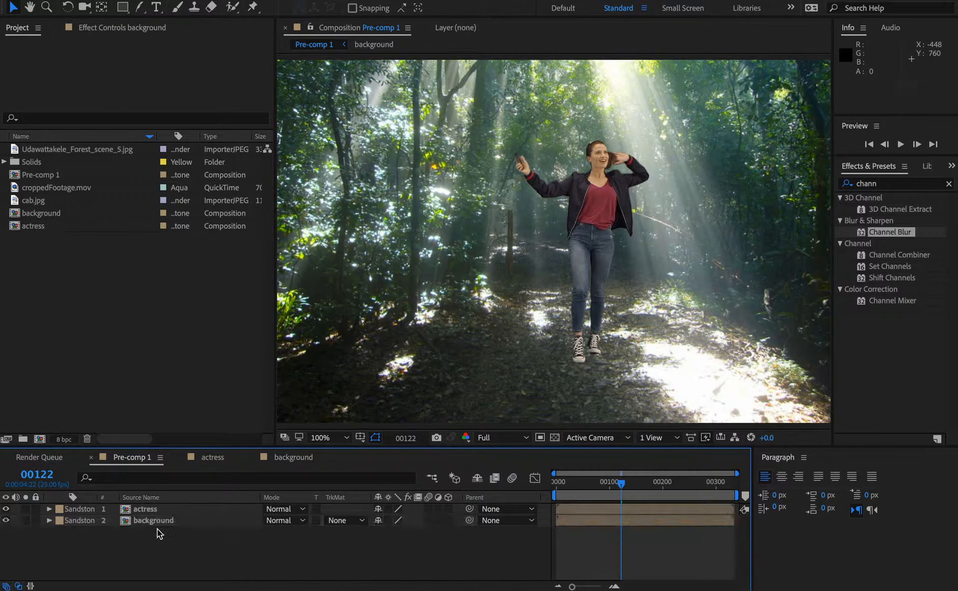
pyautogui.click(60, 179)
pyautogui.press('Return')
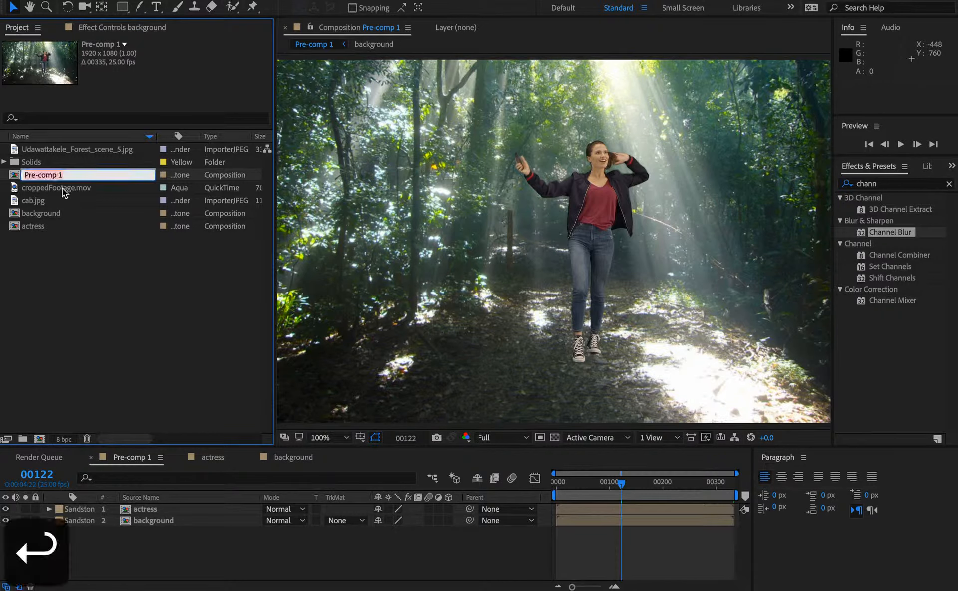
pyautogui.write('lightwr')
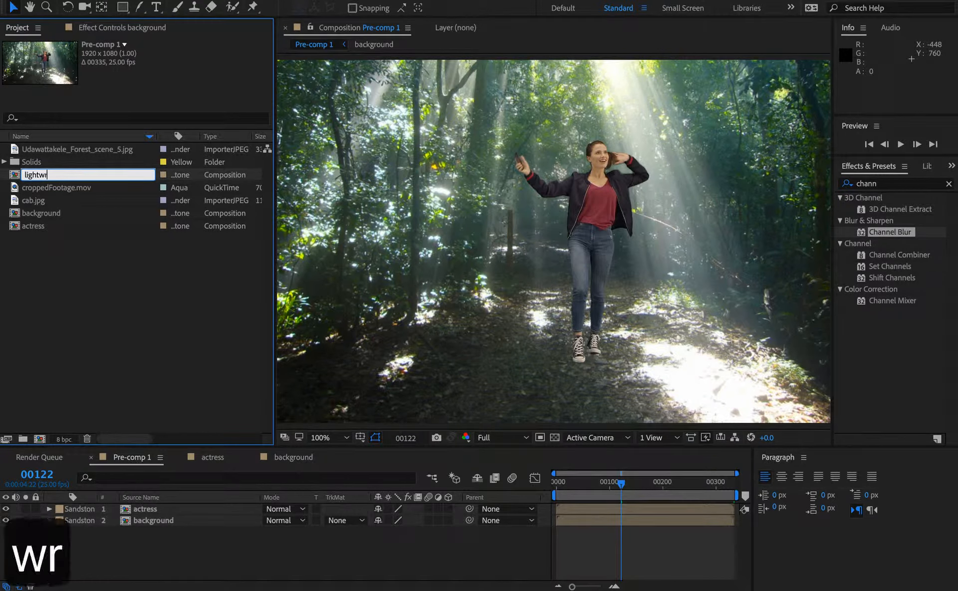
pyautogui.write('apTut')
pyautogui.press('Return')
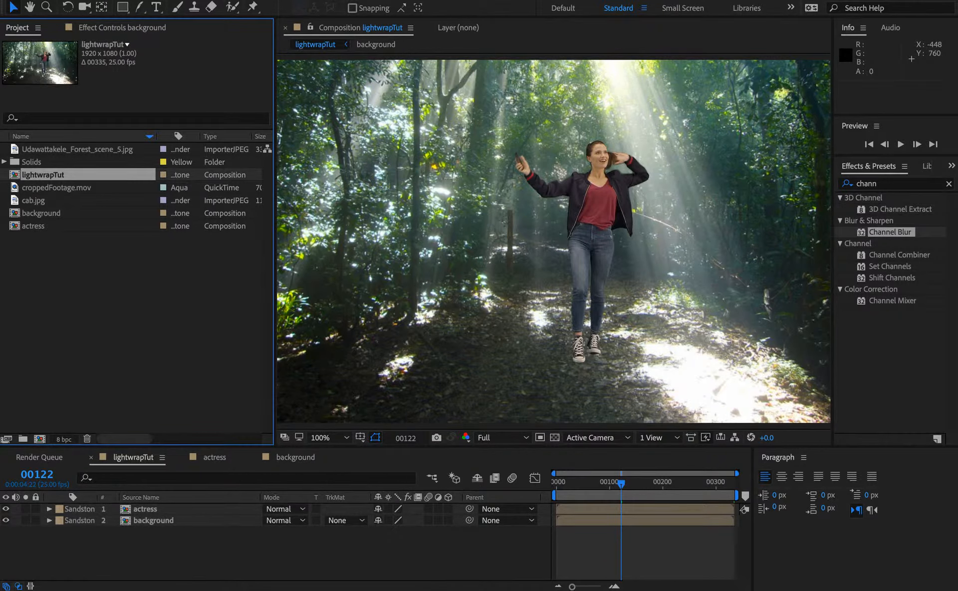
pyautogui.click(220, 561)
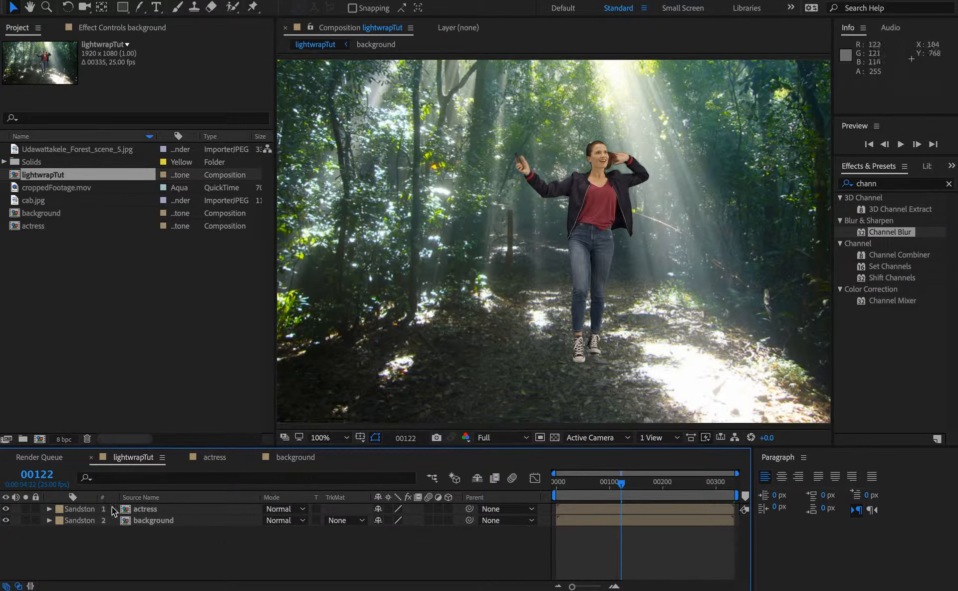
pyautogui.click(148, 509)
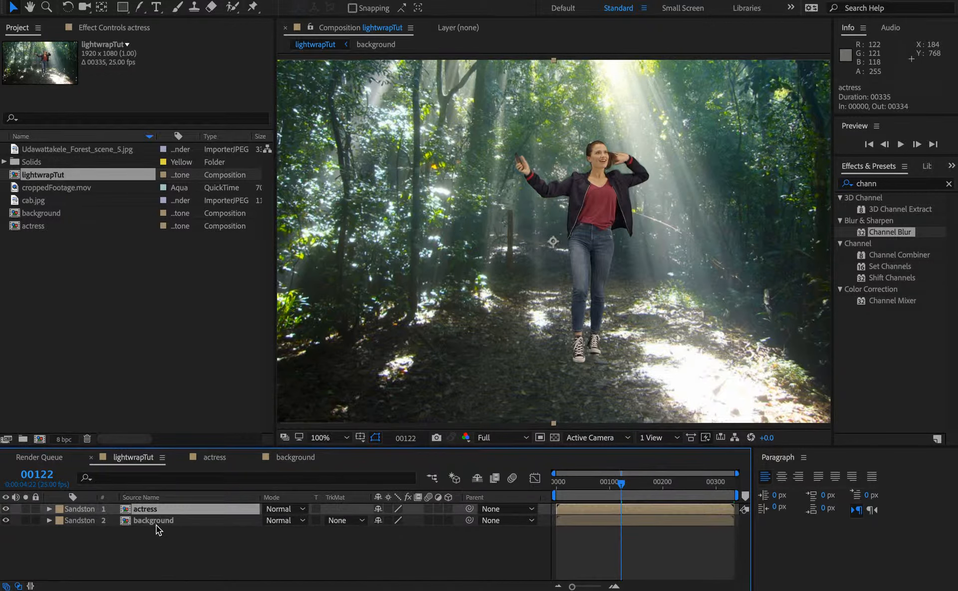
pyautogui.click(154, 520)
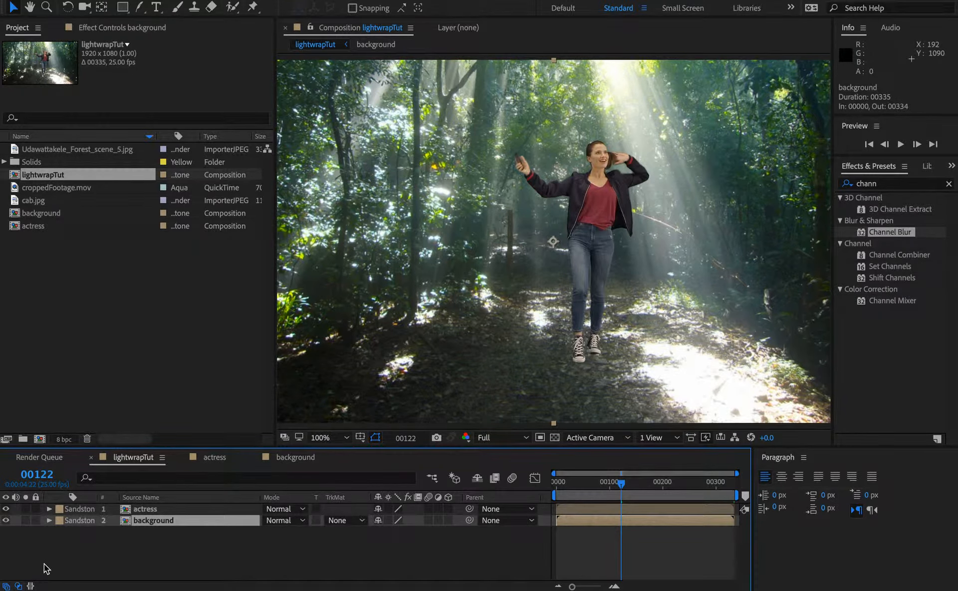
# Clear the "chann" search so the full list of effects and presets is shown.
pyautogui.click(887, 185)
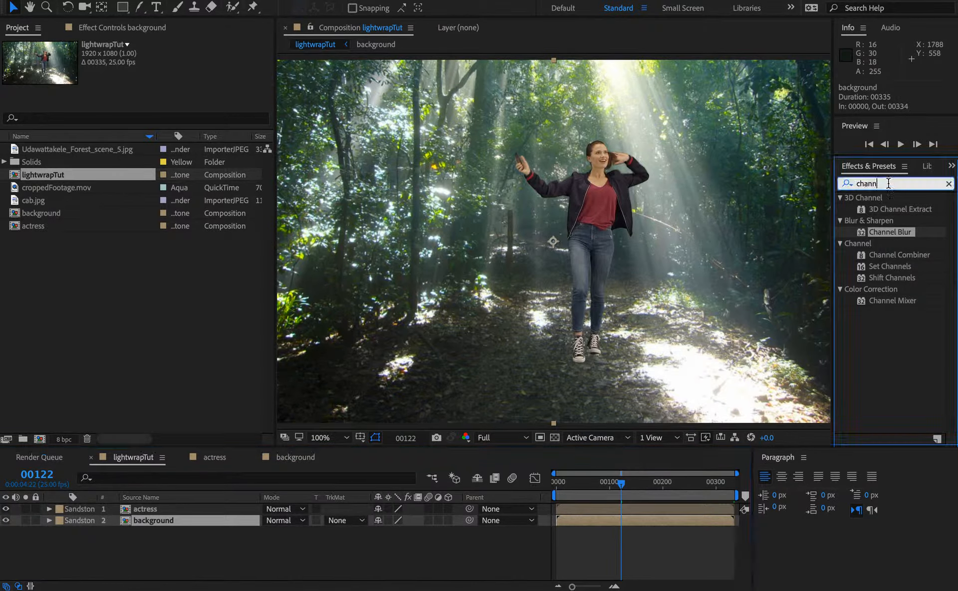
pyautogui.press('BackSpace')
pyautogui.click(269, 561)
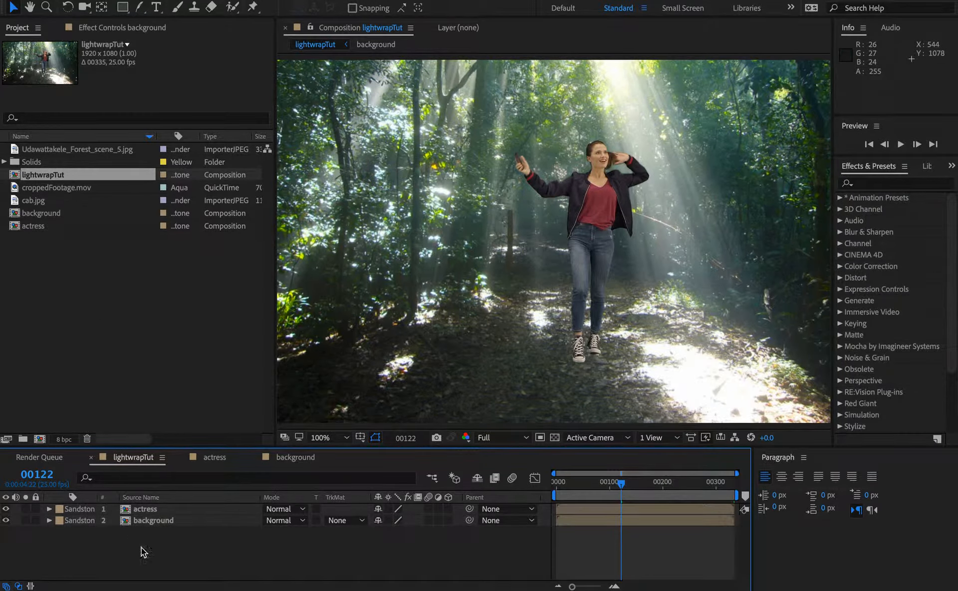
# Duplicate the background layer and move the copy above the actress layer.
pyautogui.click(172, 520)
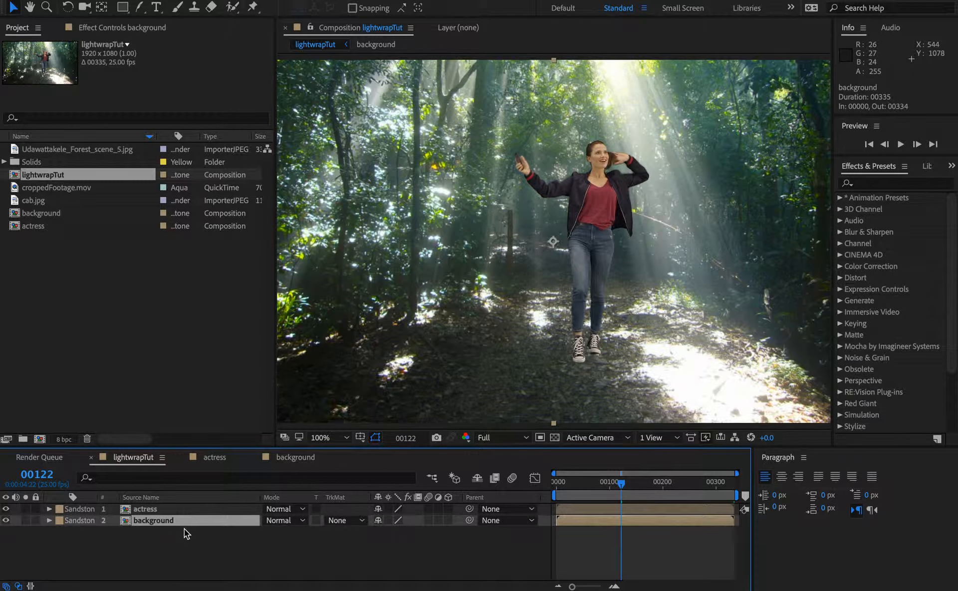
pyautogui.press('super+d')
pyautogui.press('super+bracketright')
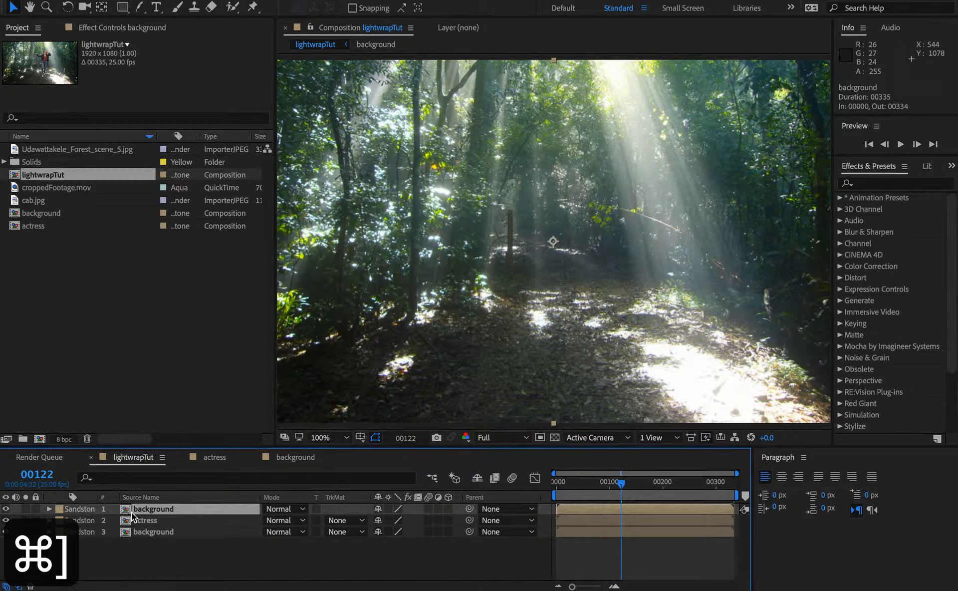
pyautogui.click(210, 565)
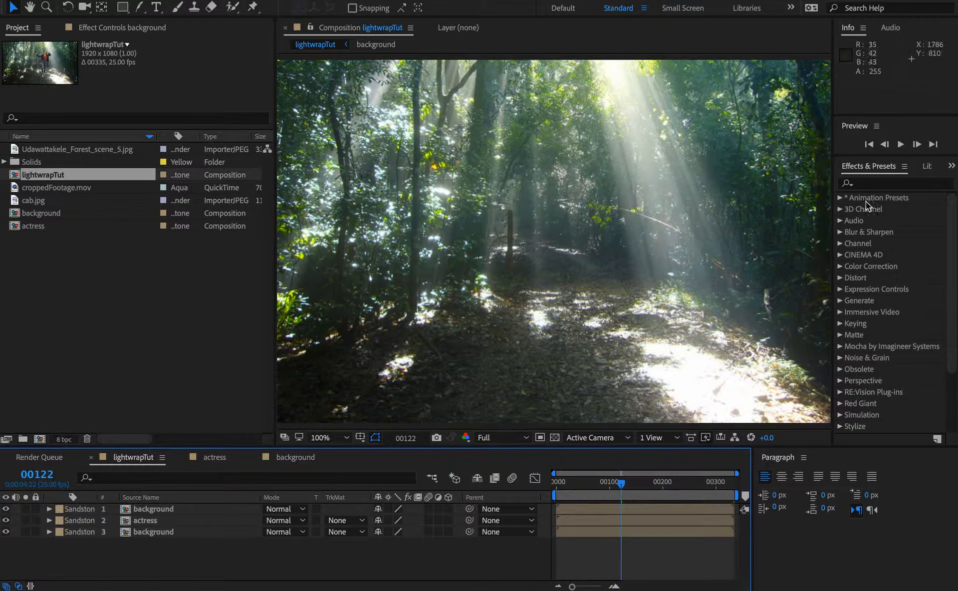
# Search the effects for "fast" and apply Fast Blur (Legacy) to the uppermost background layer.
pyautogui.click(872, 185)
pyautogui.write('fast')
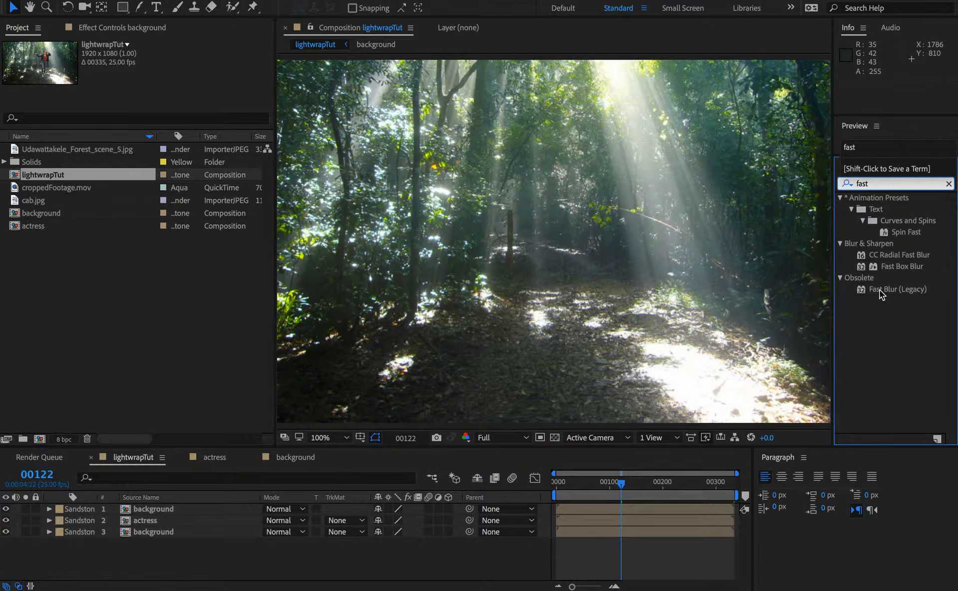
pyautogui.moveTo(880, 290); pyautogui.dragTo(177, 513)
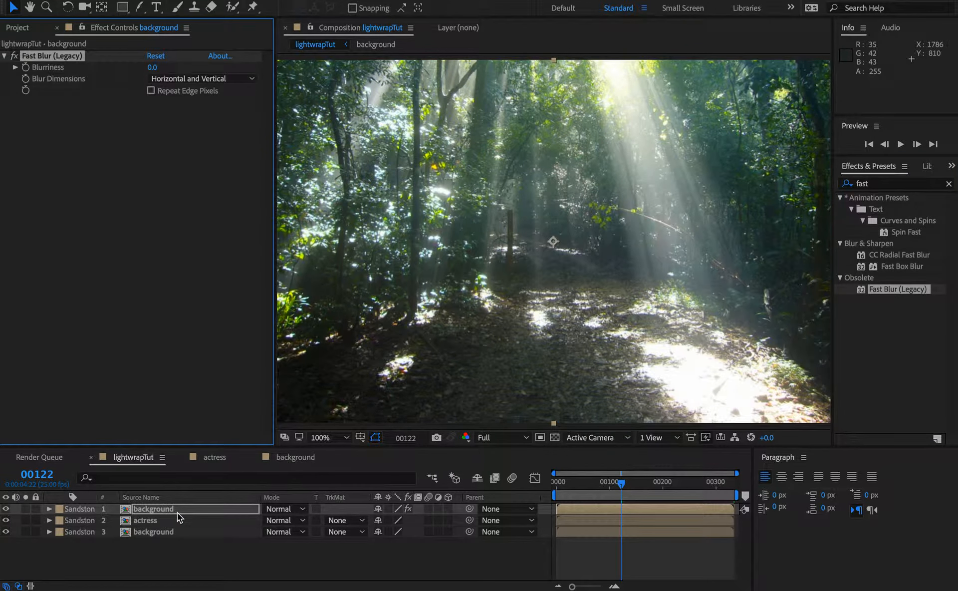
# Enable Repeat Edge Pixels on the Fast Blur and set its Blurriness to 12.
pyautogui.click(150, 90)
pyautogui.click(153, 68)
pyautogui.write('12')
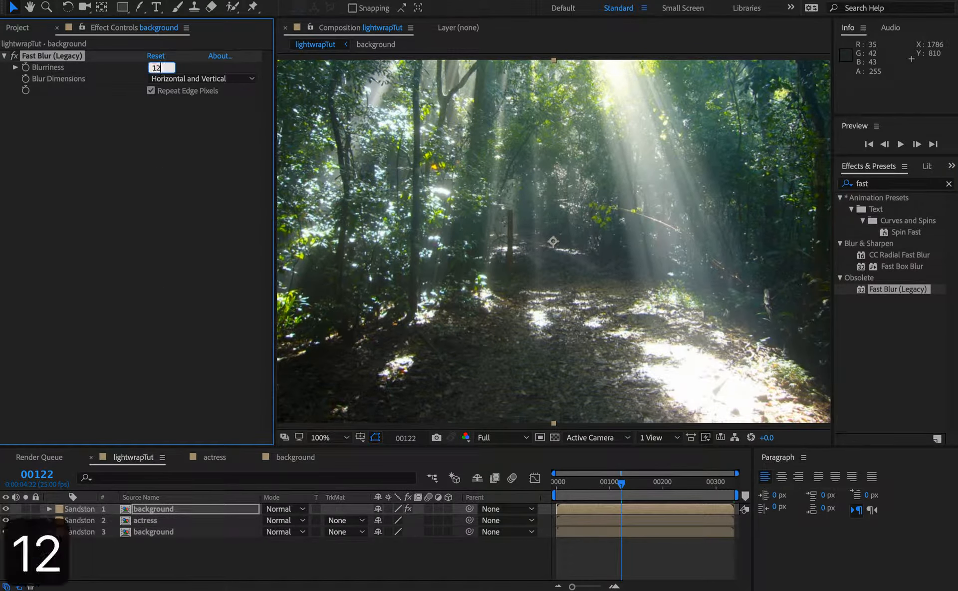
pyautogui.press('Return')
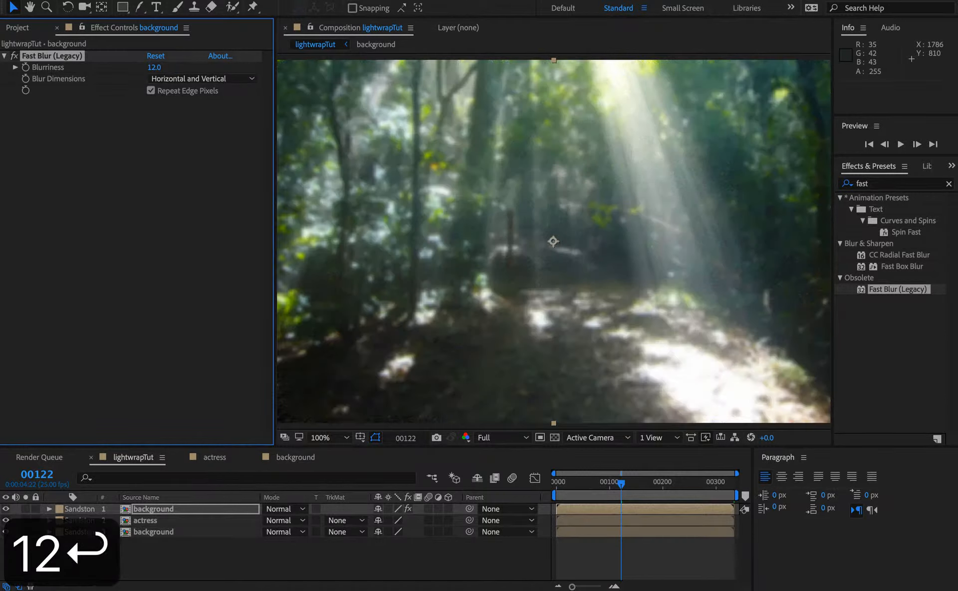
# Search the effects for "set", apply Set Matte to the uppermost background layer and take its matte from the actress layer.
pyautogui.click(877, 184)
pyautogui.press('BackSpace')
pyautogui.write('s')
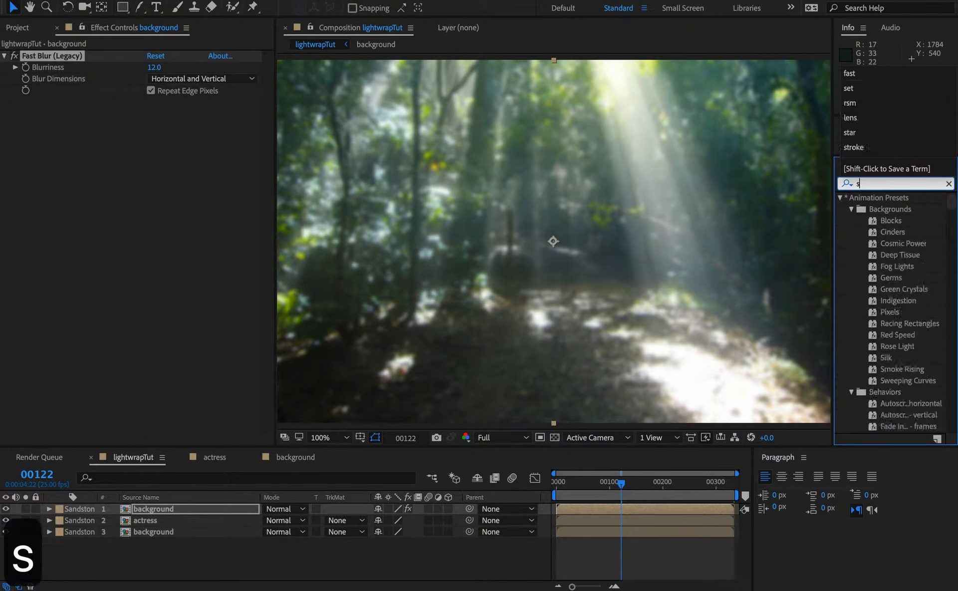
pyautogui.write('et')
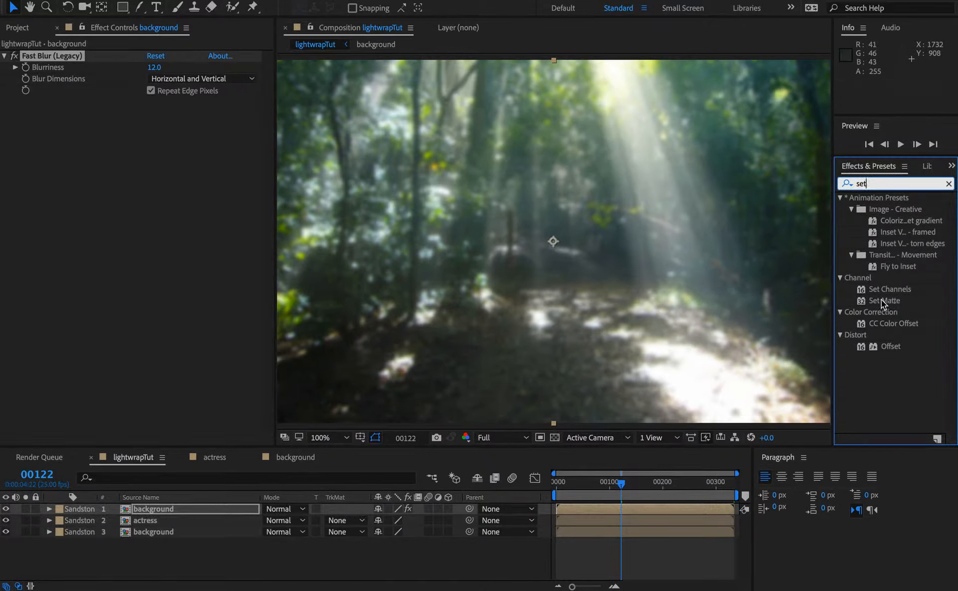
pyautogui.moveTo(894, 303); pyautogui.dragTo(177, 505)
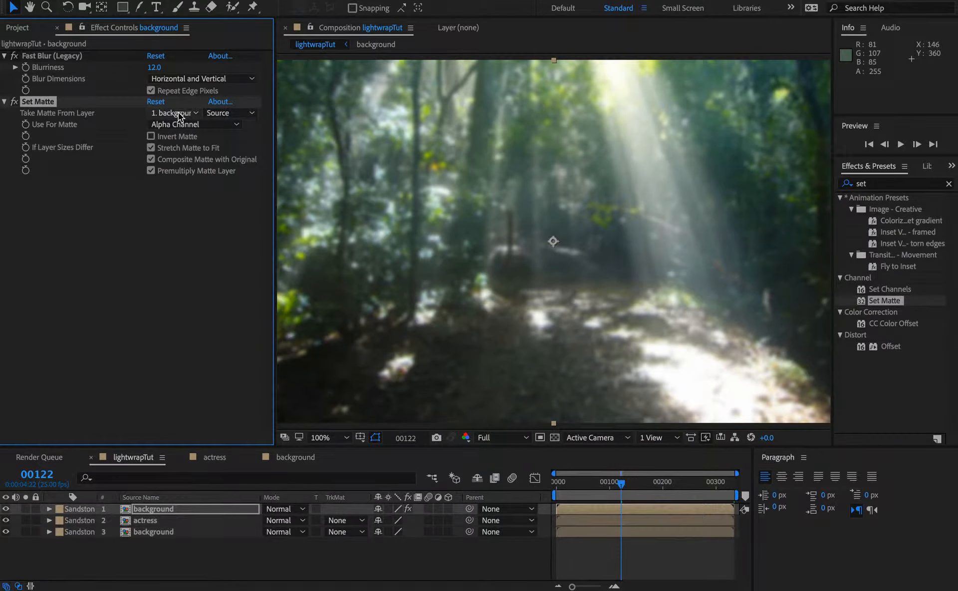
pyautogui.click(178, 116)
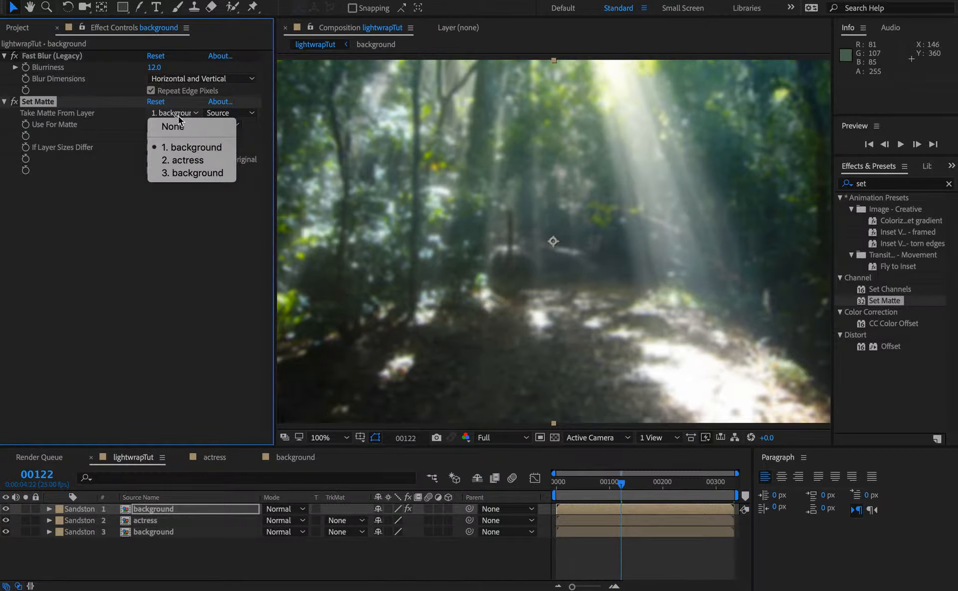
pyautogui.click(192, 161)
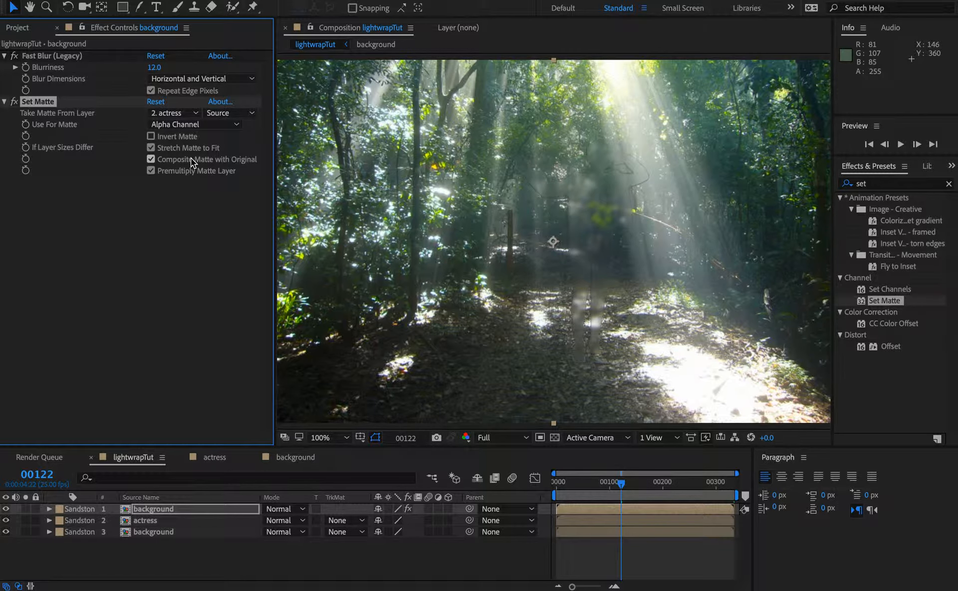
# Try Invert Matte on the Set Matte effect, then turn it back off.
pyautogui.press('super+equal')
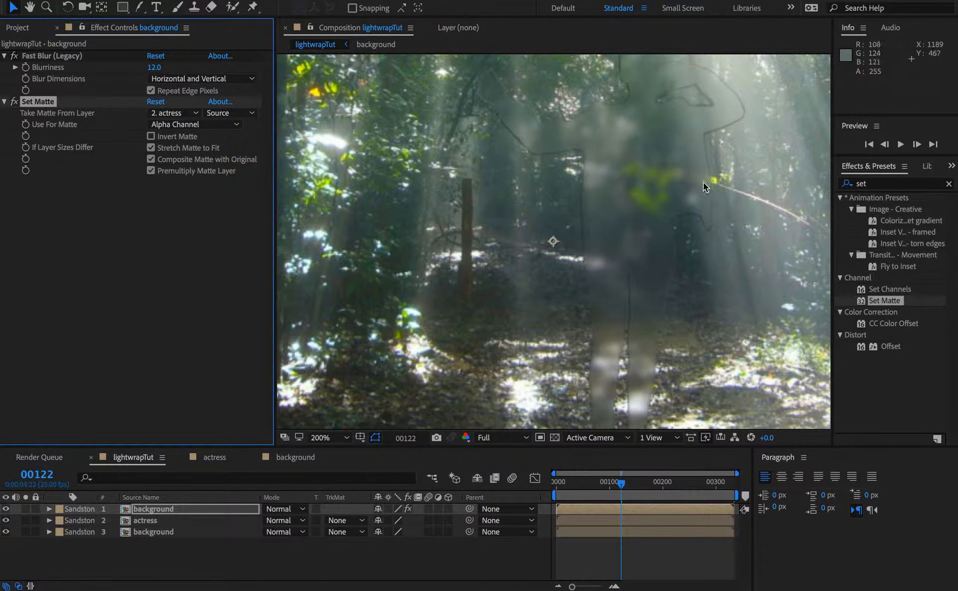
pyautogui.click(177, 136)
pyautogui.click(178, 136)
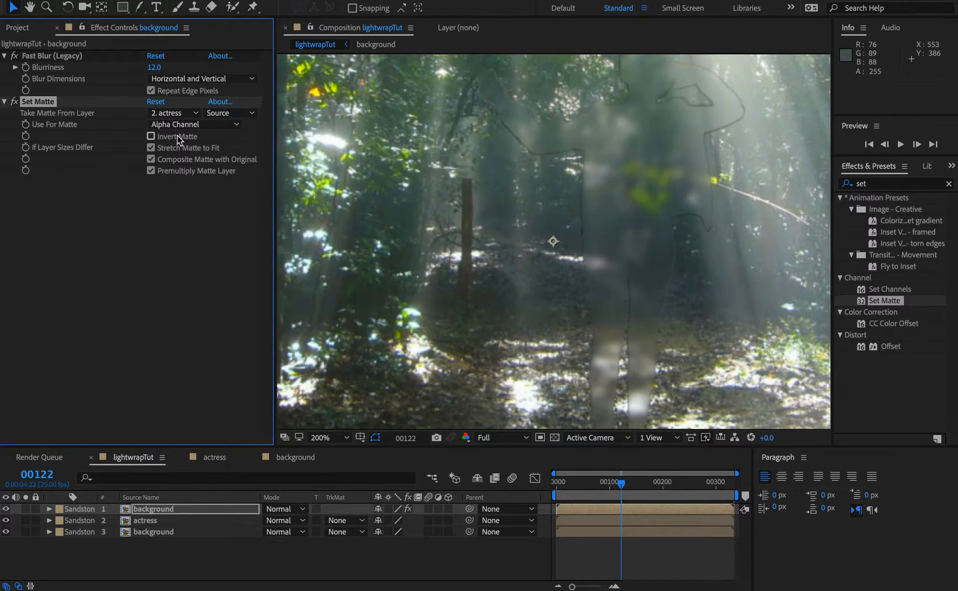
pyautogui.click(178, 135)
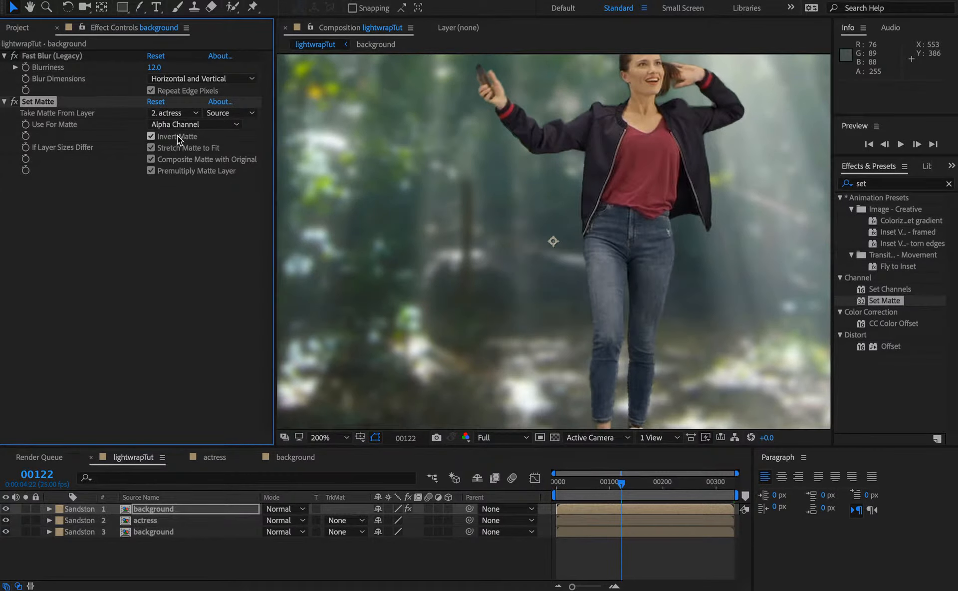
pyautogui.click(178, 135)
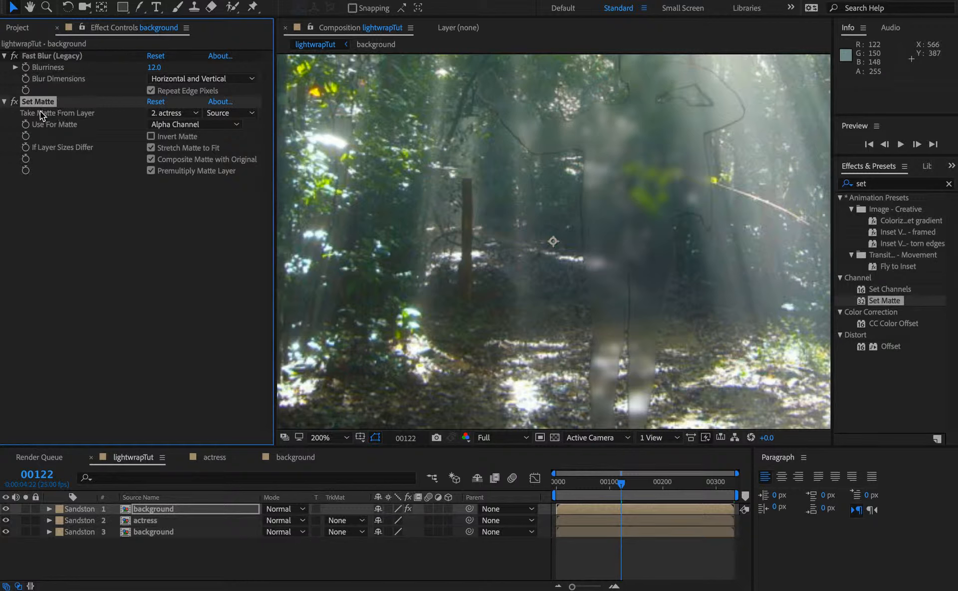
# Go to frame 69, search the effects for "chann" and apply Channel Blur to the uppermost background layer.
pyautogui.moveTo(621, 493); pyautogui.dragTo(663, 484)
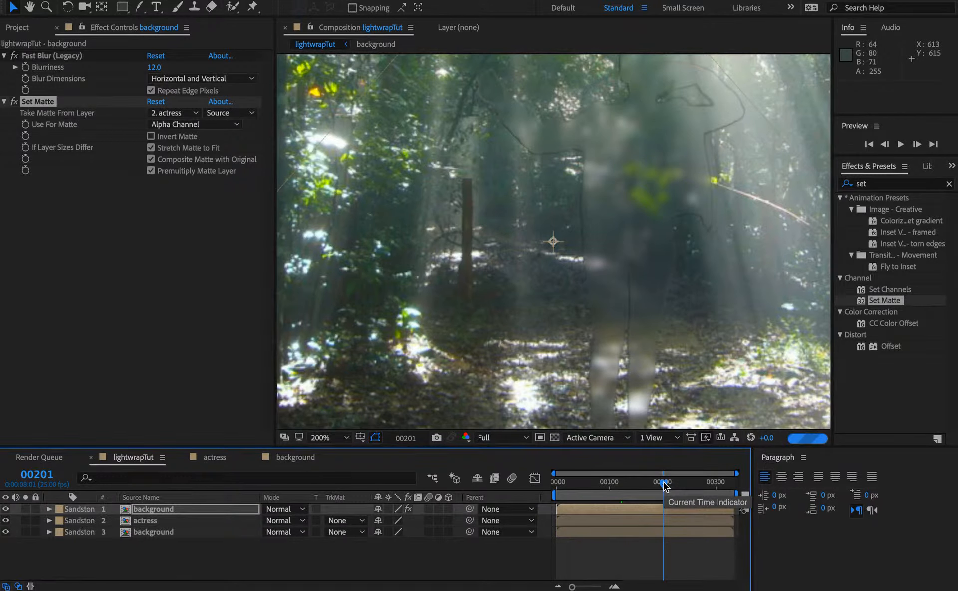
pyautogui.click(594, 484)
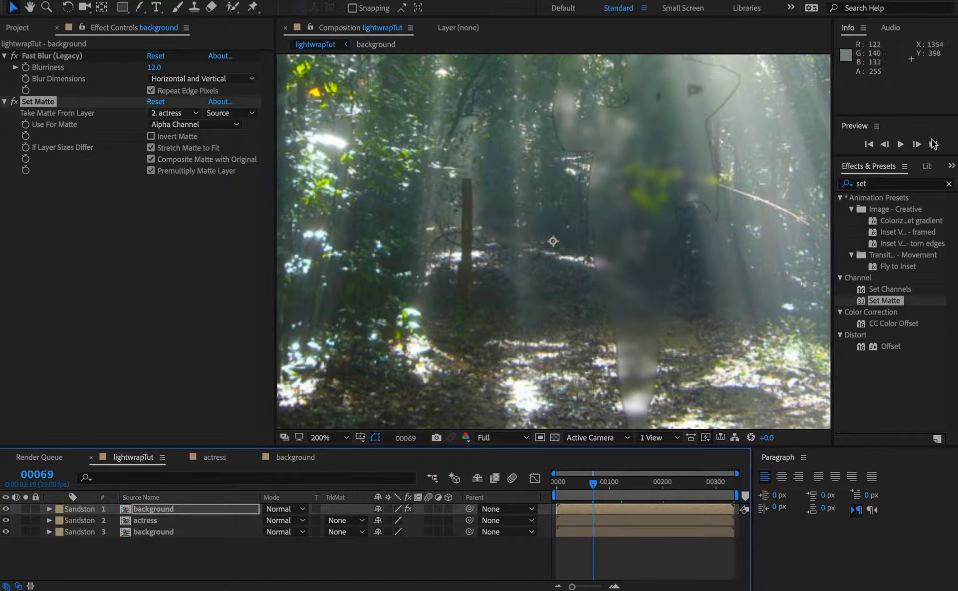
pyautogui.click(885, 185)
pyautogui.write('chann')
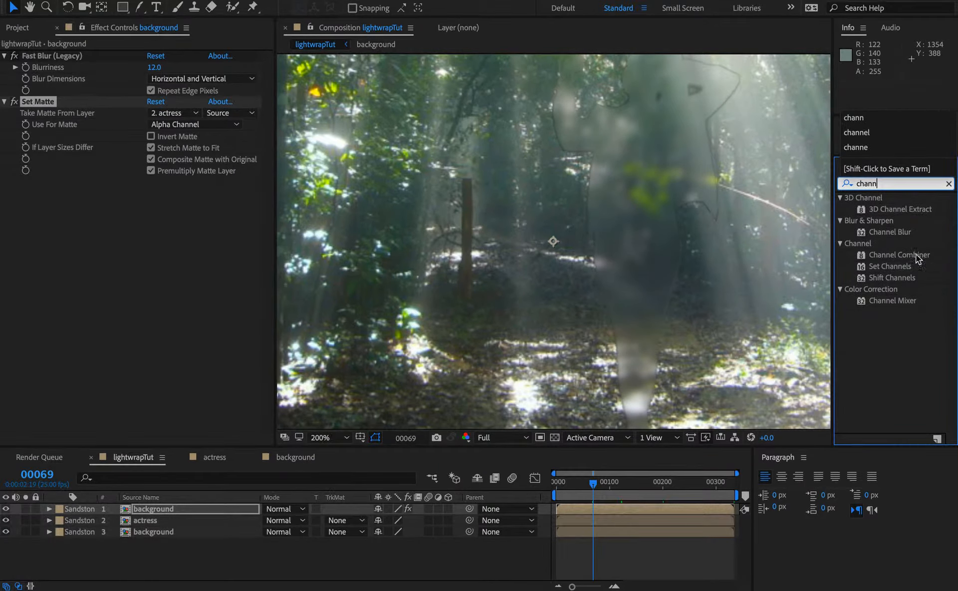
pyautogui.moveTo(904, 235); pyautogui.dragTo(180, 514)
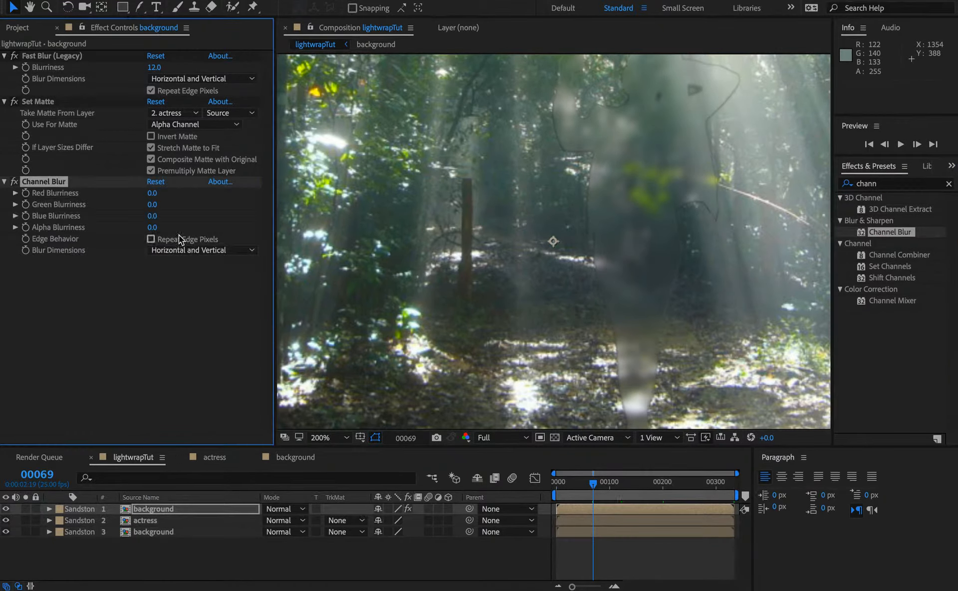
# Set the Channel Blur's Alpha Blurriness to 12 and enable its Repeat Edge Pixels option.
pyautogui.click(152, 227)
pyautogui.write('12')
pyautogui.press('Return')
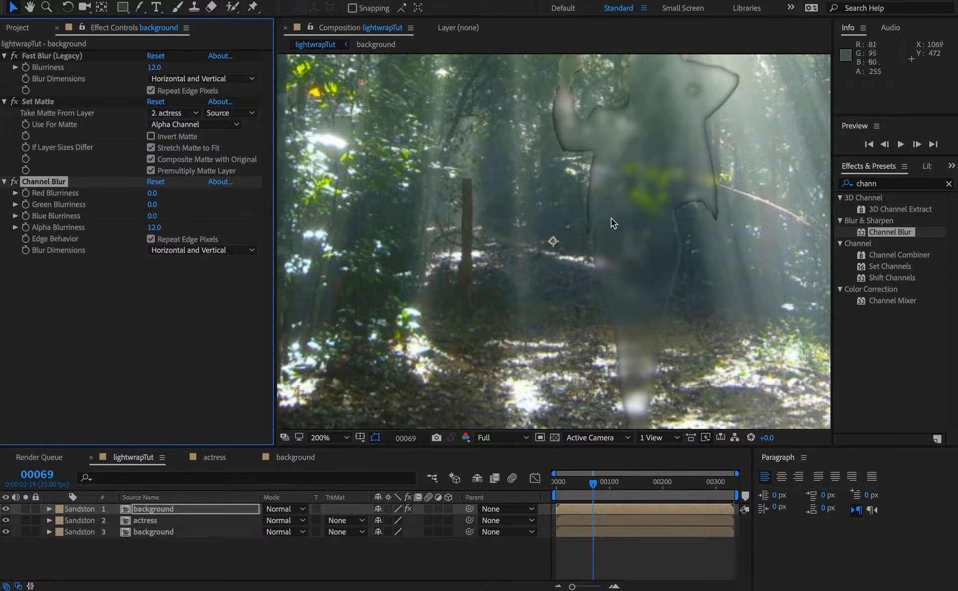
# Duplicate the Set Matte effect and move the copy below Channel Blur in the effect order.
pyautogui.press('space')
pyautogui.moveTo(614, 78)
pyautogui.mouseDown()
pyautogui.moveTo(614, 143)
pyautogui.moveTo(610, 97)
pyautogui.mouseUp()
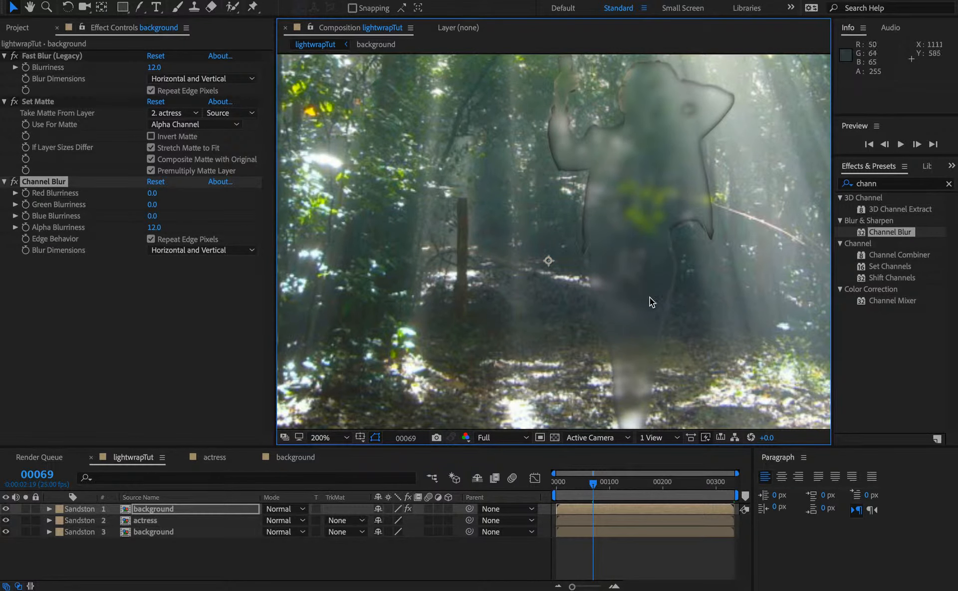
pyautogui.press('space')
pyautogui.moveTo(634, 390); pyautogui.dragTo(641, 308)
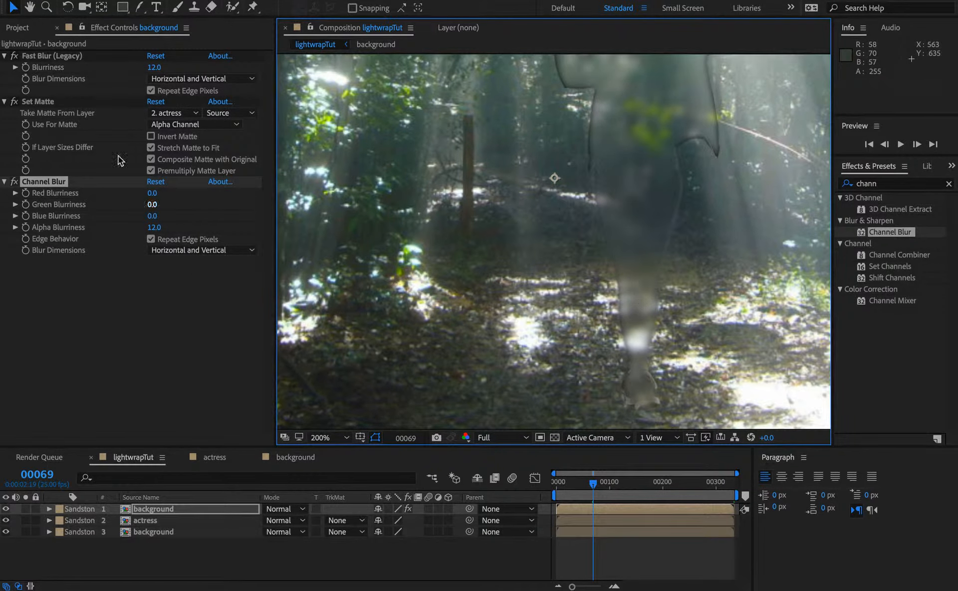
pyautogui.click(53, 102)
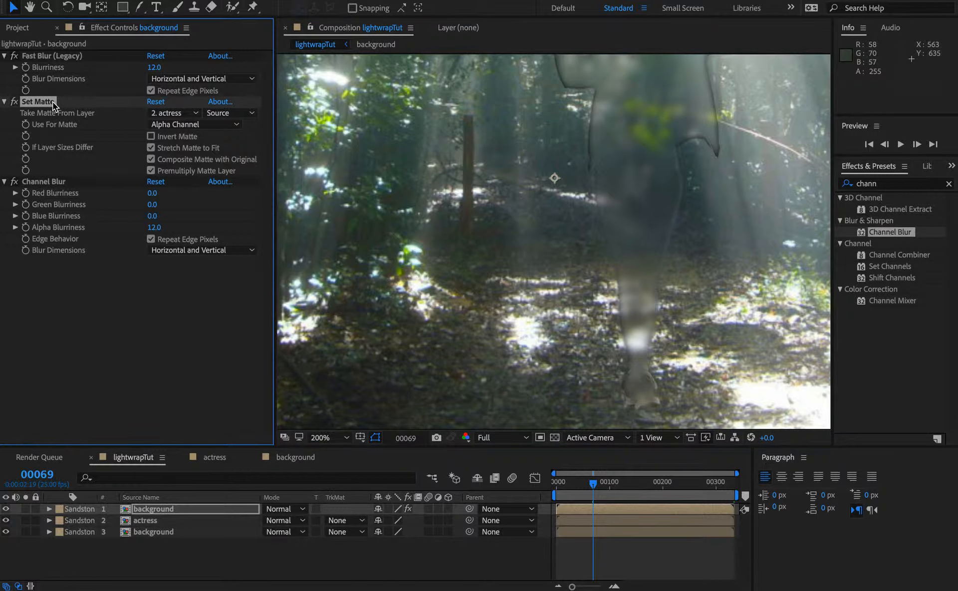
pyautogui.press('super+d')
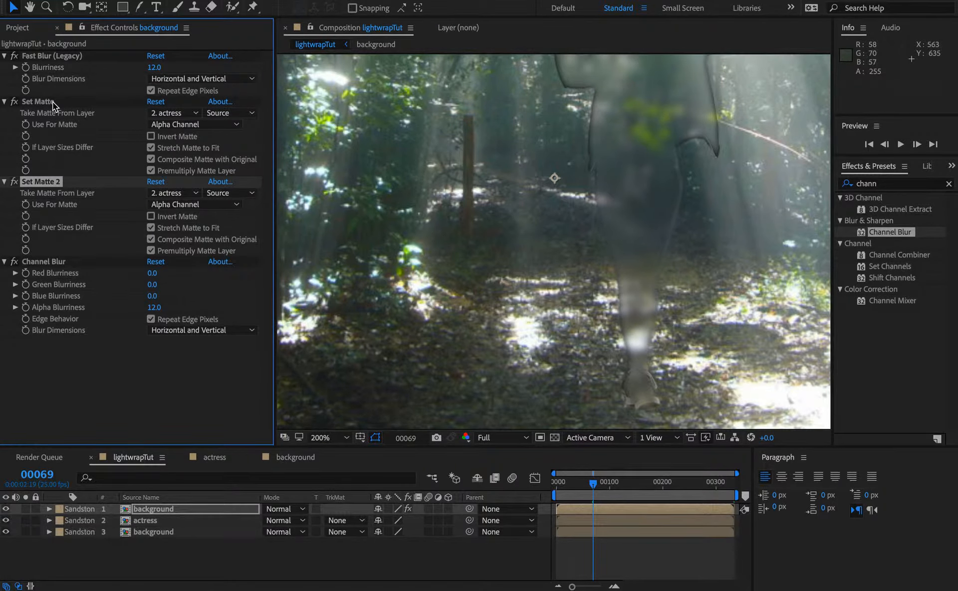
pyautogui.press('super+bracketleft')
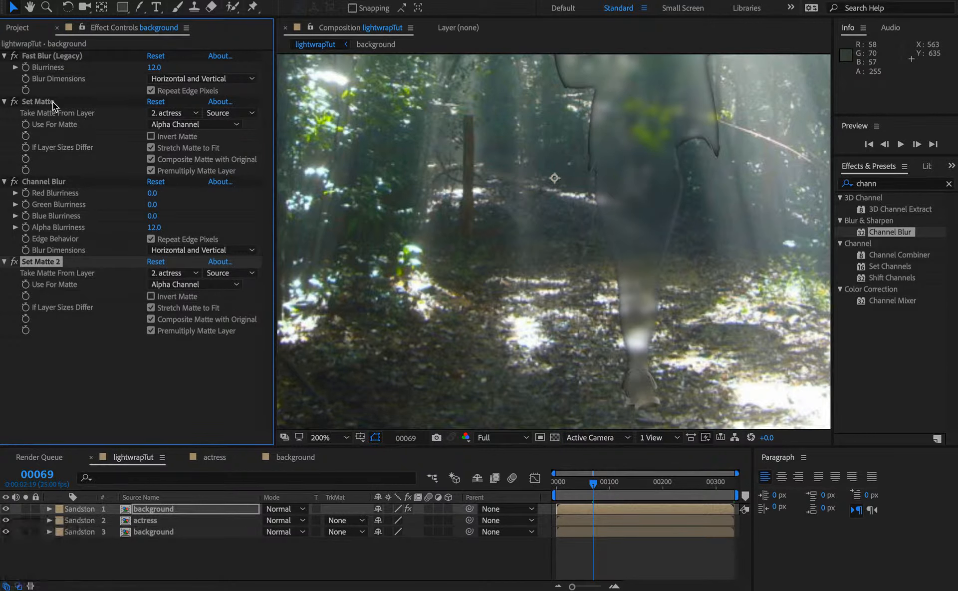
# Try Invert Matte on both Set Matte effects, then turn it off again on each.
pyautogui.click(151, 296)
pyautogui.click(151, 296)
pyautogui.press('space')
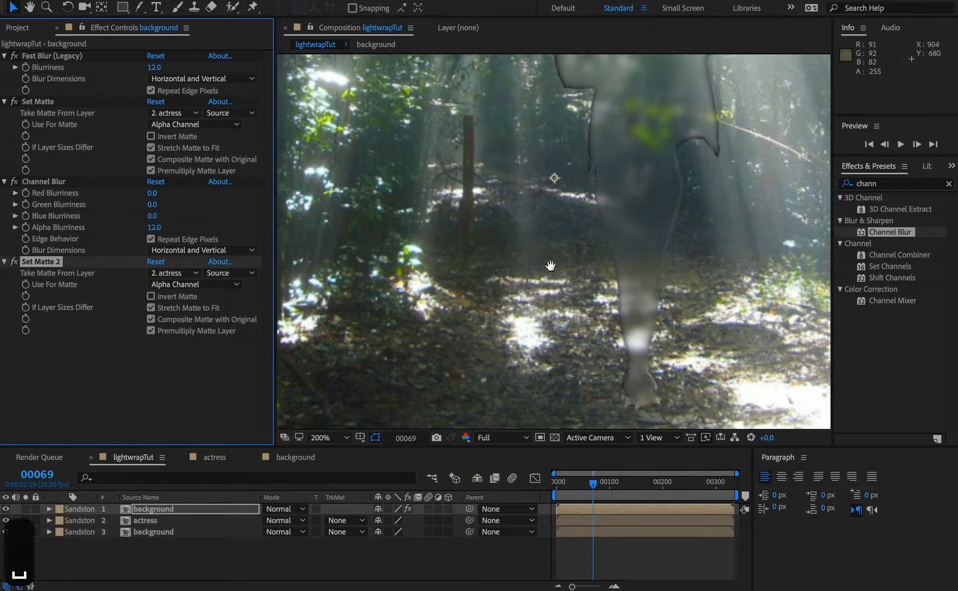
pyautogui.moveTo(530, 211); pyautogui.dragTo(487, 312)
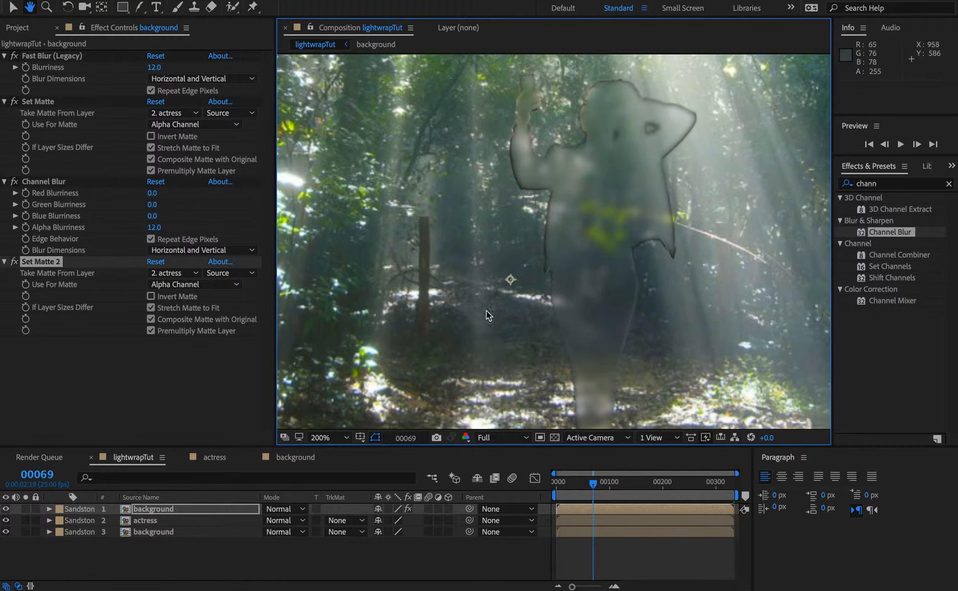
pyautogui.click(151, 136)
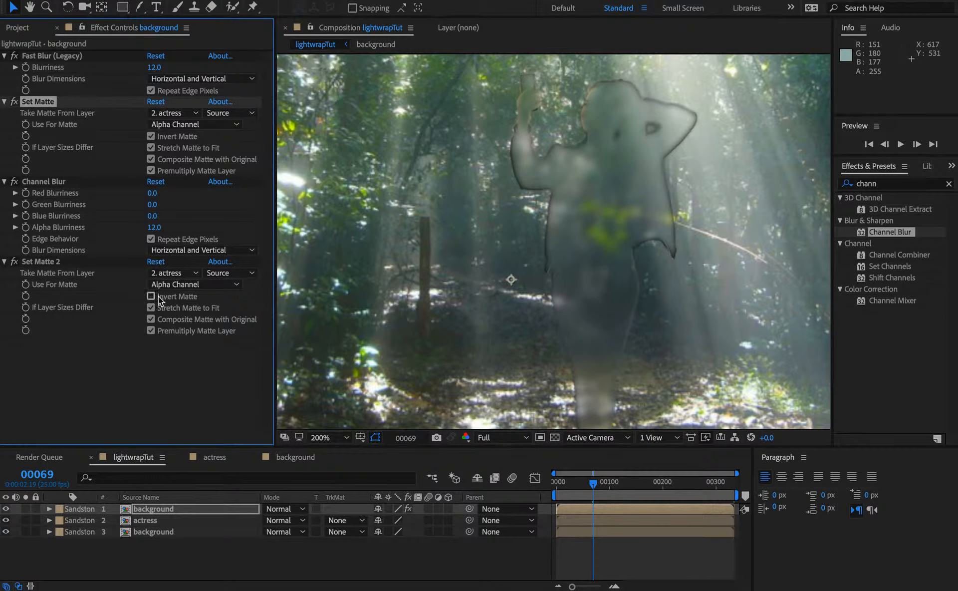
pyautogui.click(152, 297)
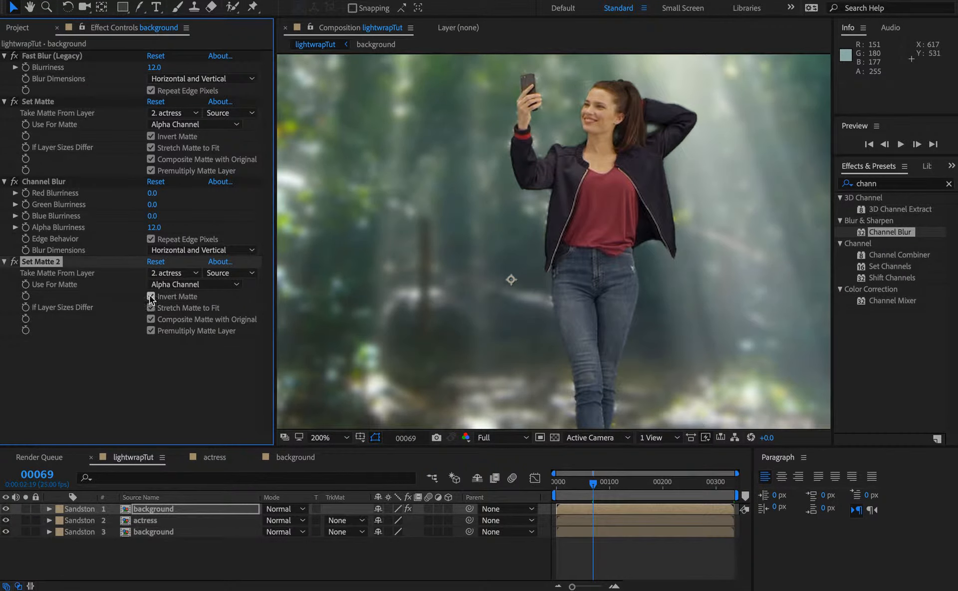
pyautogui.click(151, 296)
pyautogui.click(151, 136)
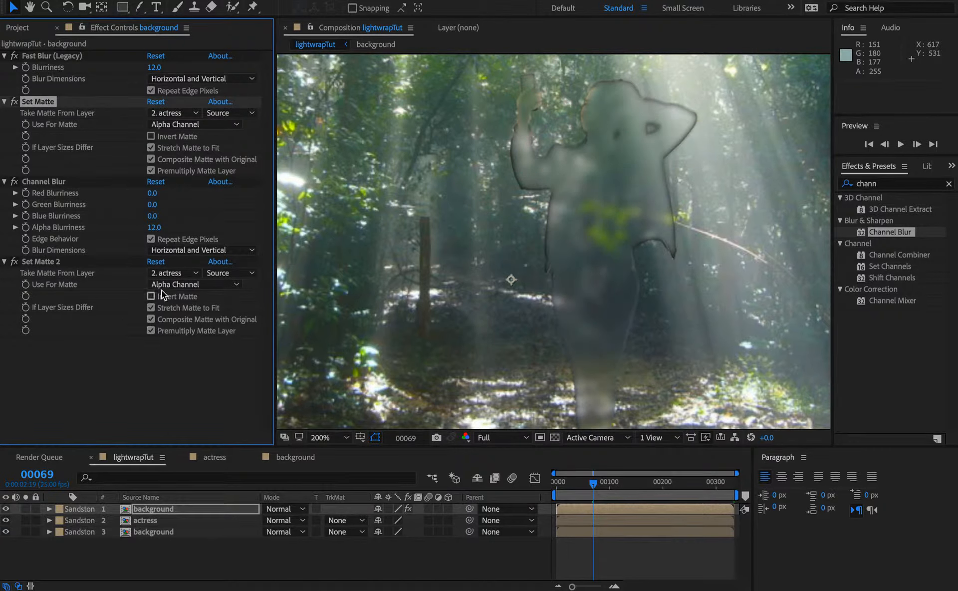
pyautogui.click(14, 262)
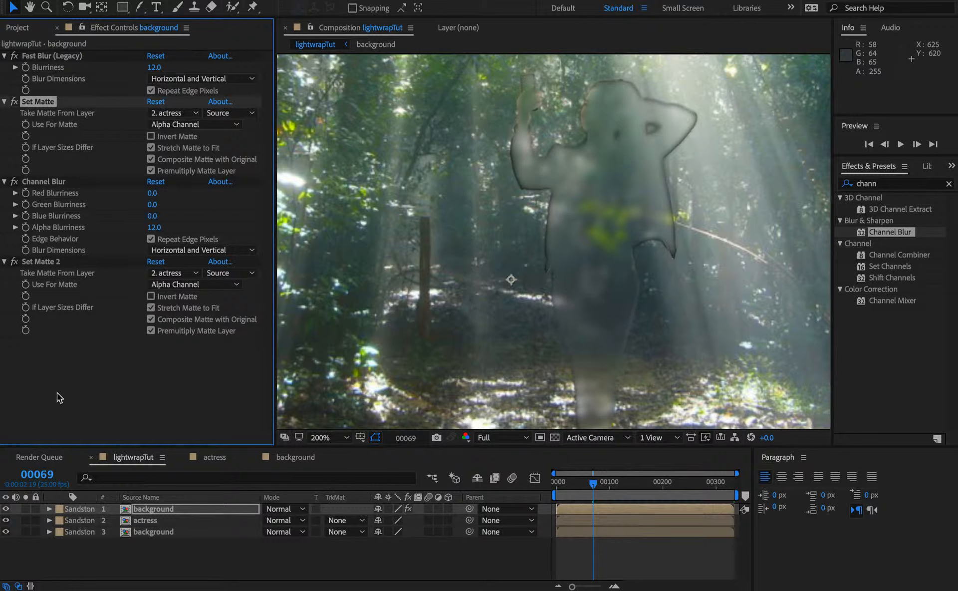
# Set the blending mode of the uppermost background layer to Screen.
pyautogui.click(281, 510)
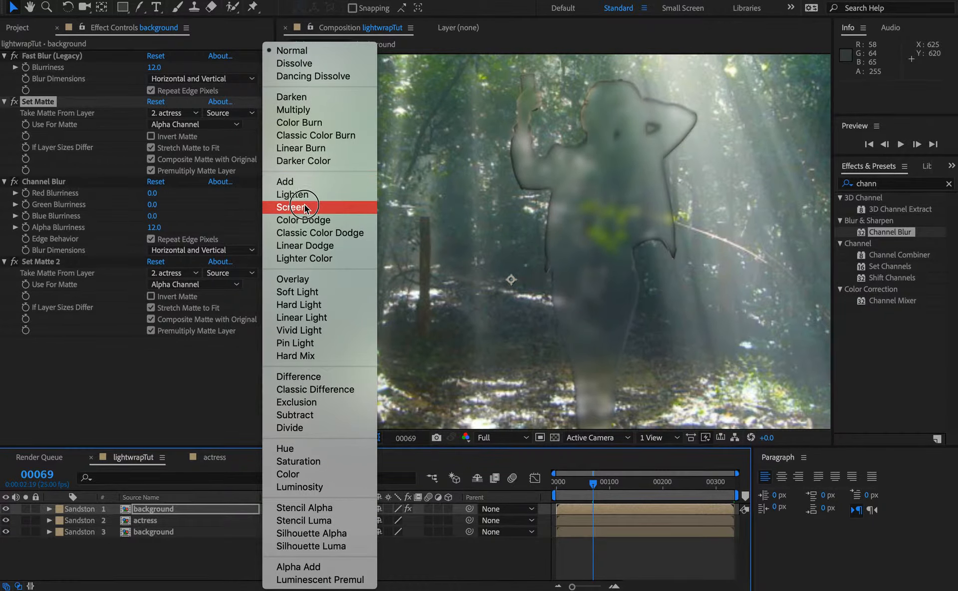
pyautogui.click(308, 207)
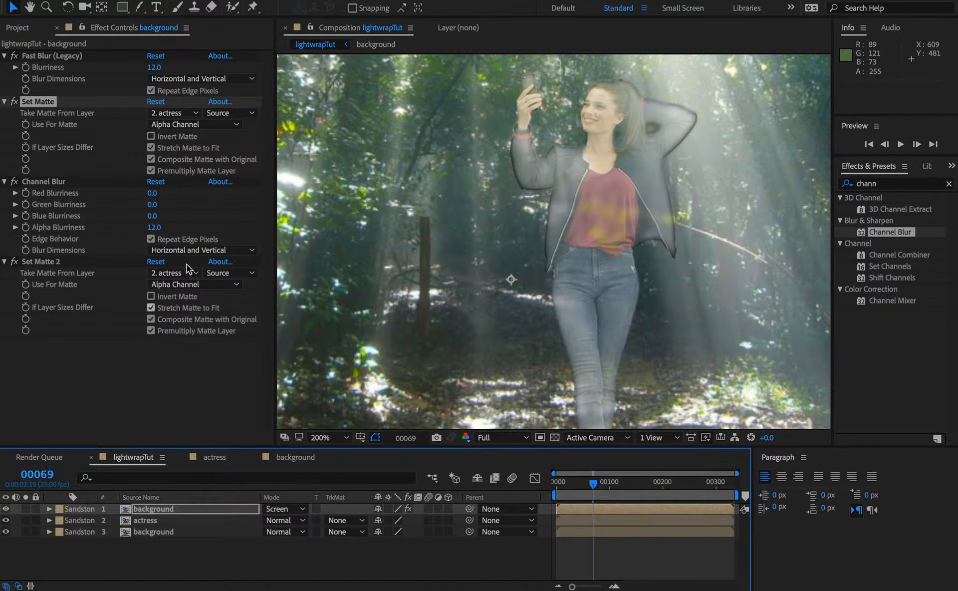
# Compare different Invert Matte combinations on the two Set Matte effects, ending with only the second one inverted.
pyautogui.click(151, 296)
pyautogui.click(151, 136)
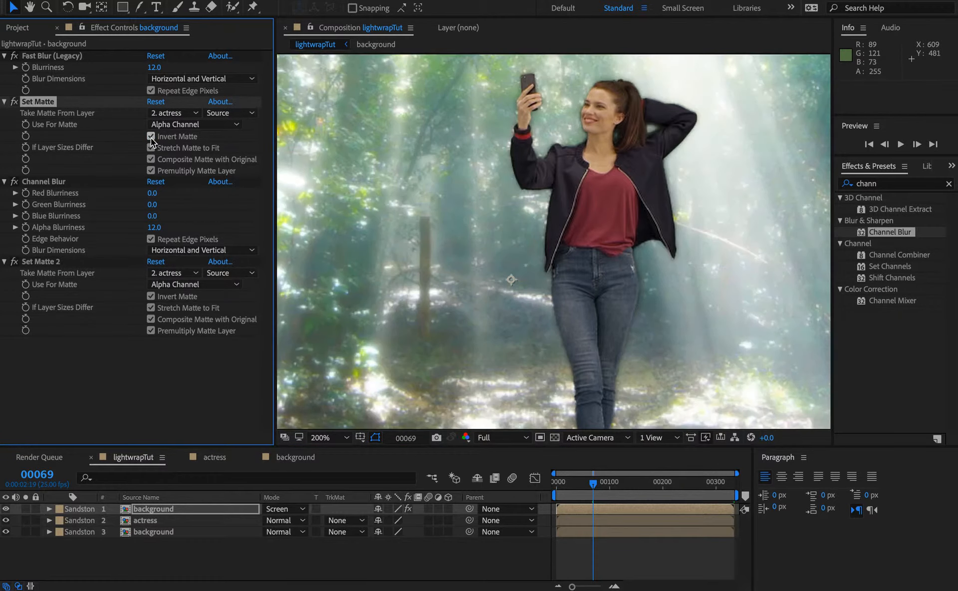
pyautogui.click(151, 136)
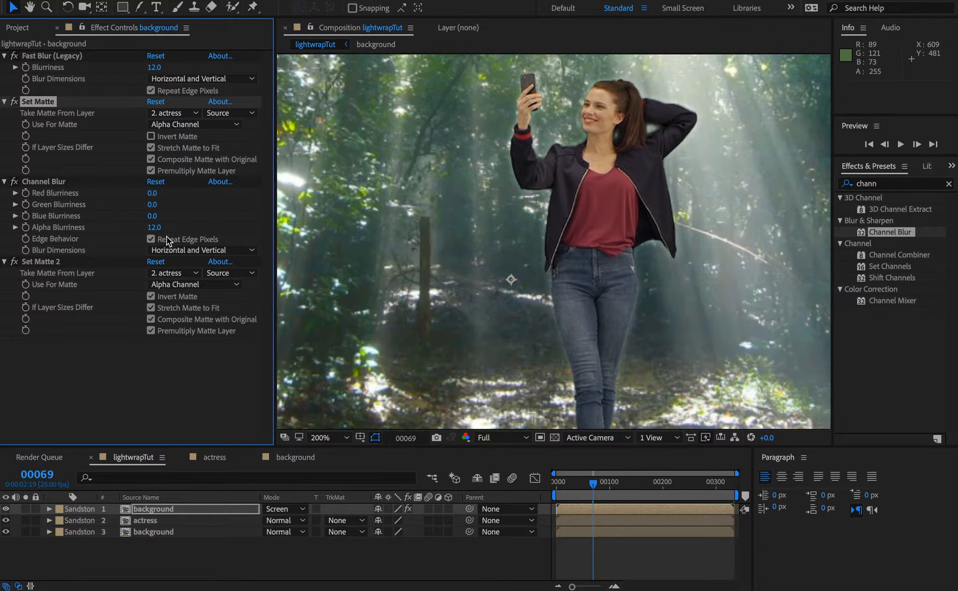
pyautogui.click(150, 296)
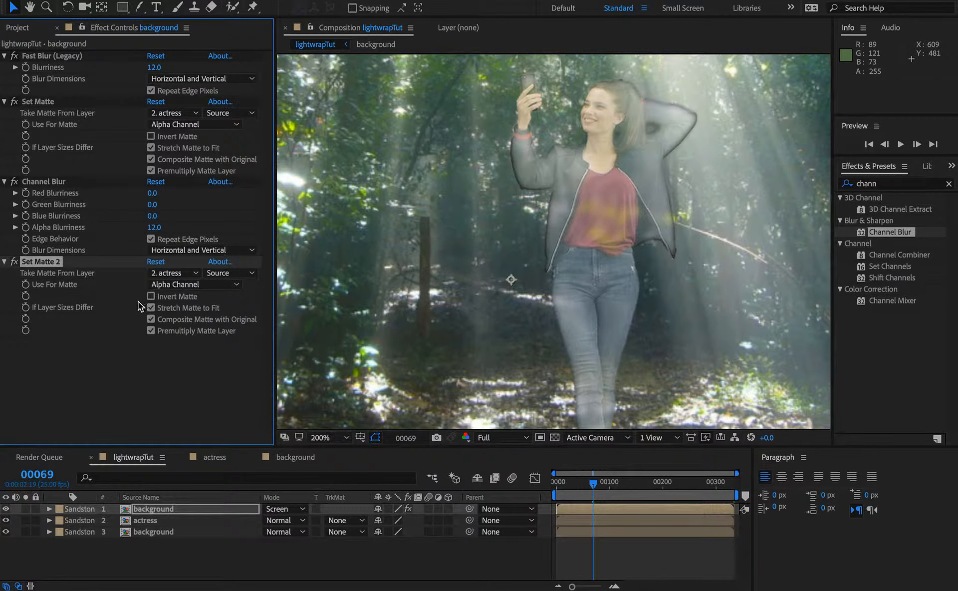
pyautogui.click(151, 148)
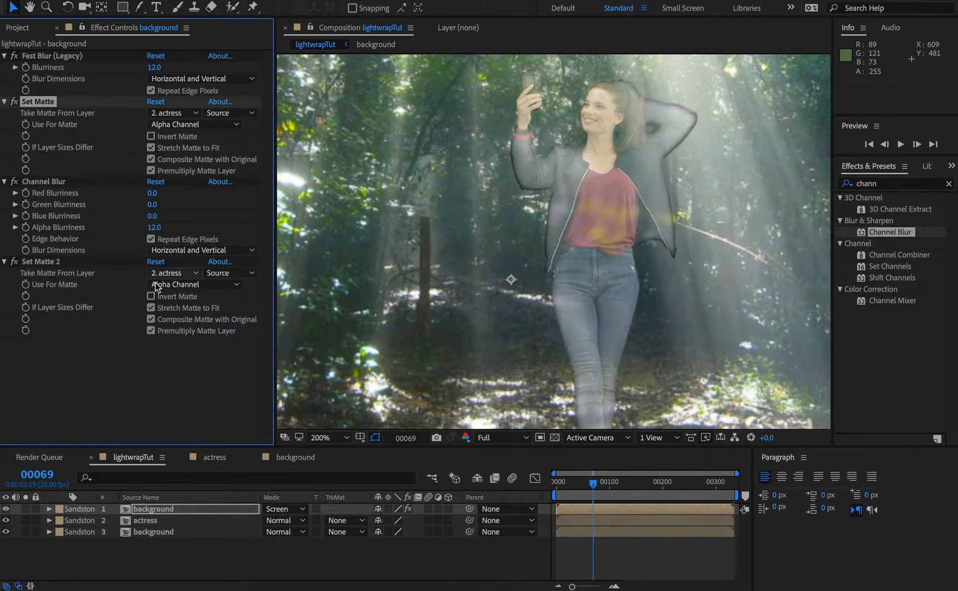
pyautogui.click(152, 298)
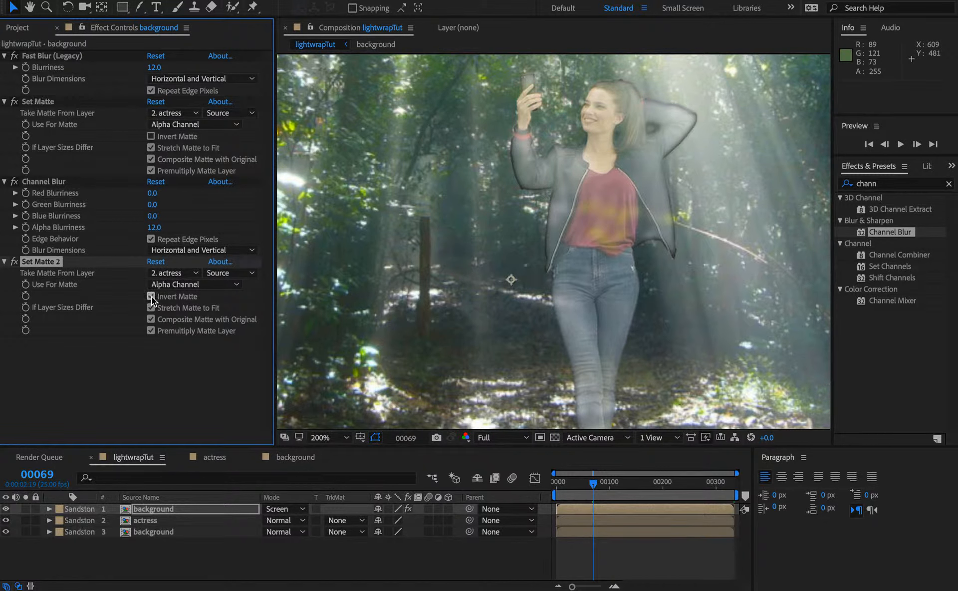
pyautogui.click(151, 296)
pyautogui.click(151, 297)
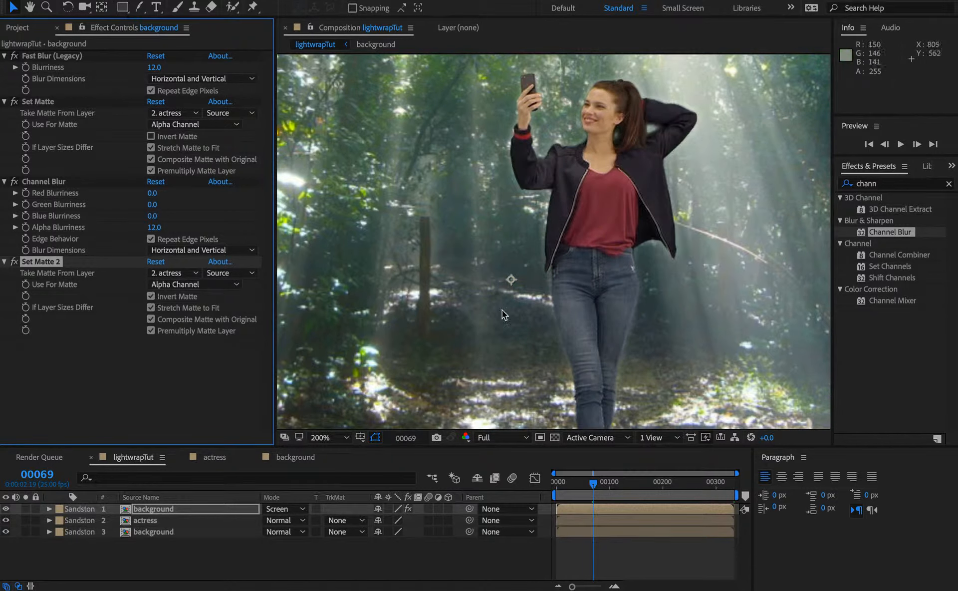
# Enable Invert Matte on the first Set Matte effect and disable it on Set Matte 2.
pyautogui.click(151, 136)
pyautogui.click(151, 296)
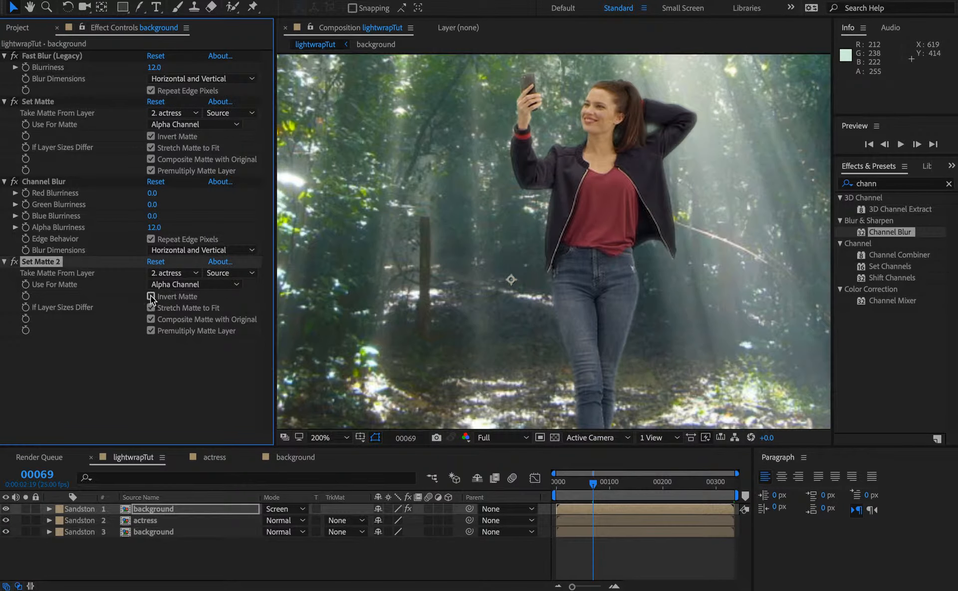
# Raise the Fast Blur's Blurriness to 21 and the Channel Blur's Alpha Blurriness to 27.
pyautogui.moveTo(155, 71)
pyautogui.mouseDown()
pyautogui.moveTo(252, 72)
pyautogui.moveTo(160, 76)
pyautogui.mouseUp()
pyautogui.moveTo(155, 228)
pyautogui.mouseDown()
pyautogui.moveTo(203, 222)
pyautogui.moveTo(161, 227)
pyautogui.mouseUp()
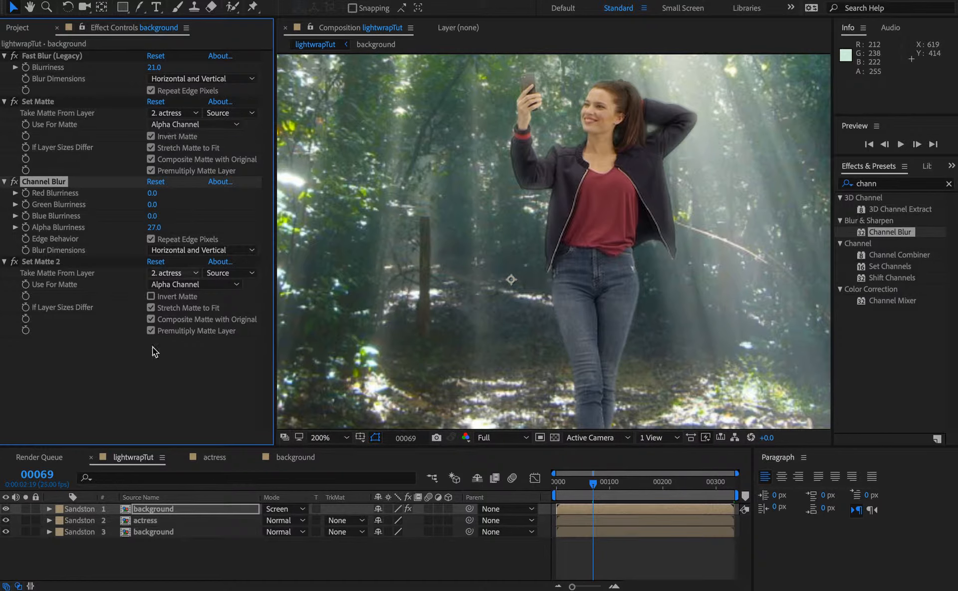
# Isolate the light wrap by hiding the actress and lower background layers, and examine the first Set Matte's source layer and Invert Matte setting.
pyautogui.moveTo(5, 520); pyautogui.dragTo(7, 534)
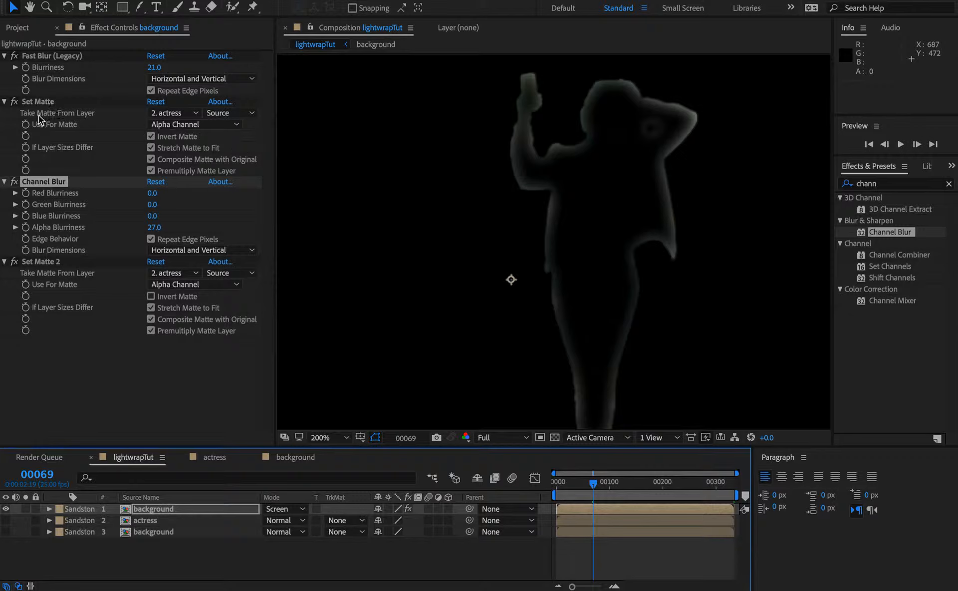
pyautogui.click(169, 116)
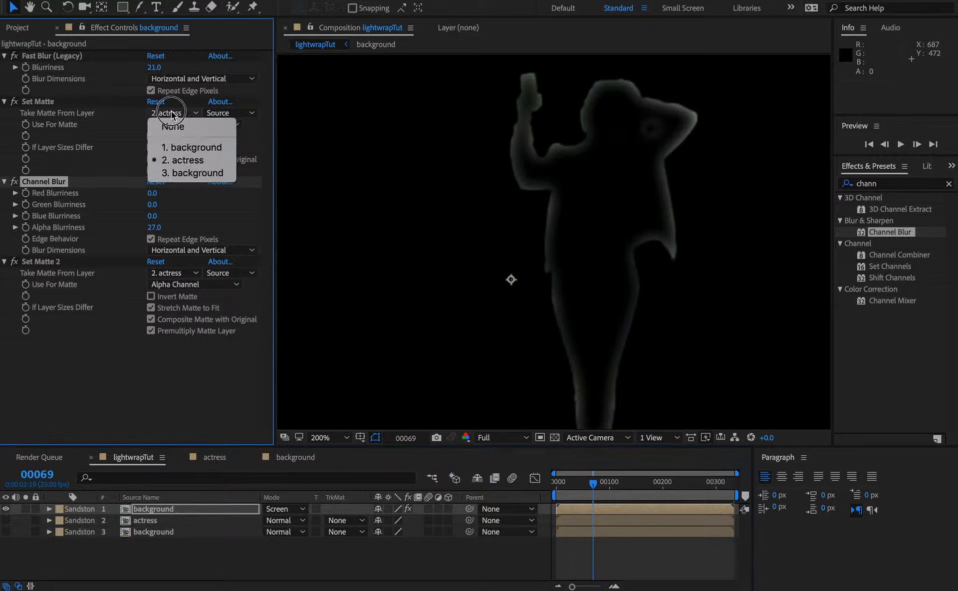
pyautogui.click(161, 156)
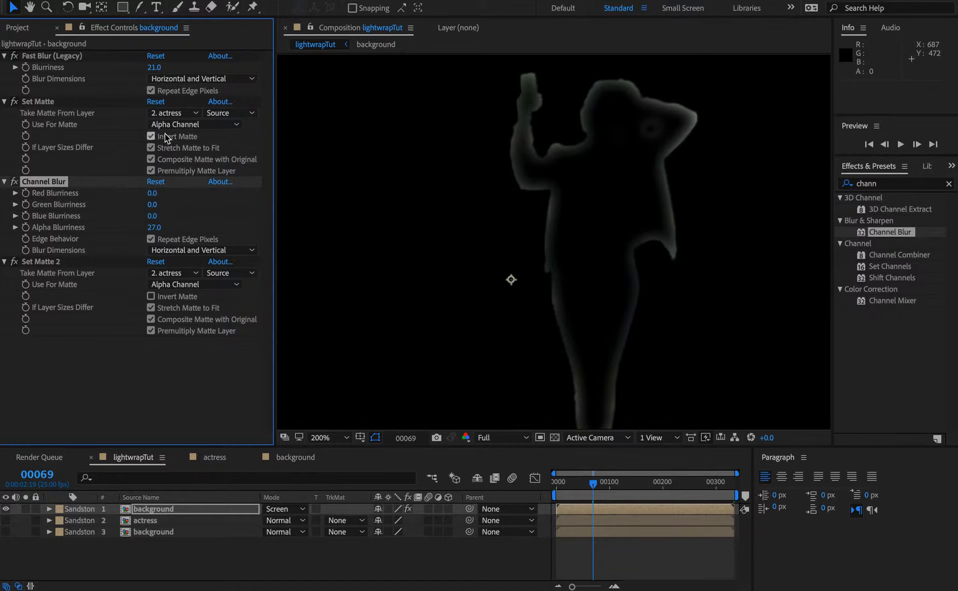
pyautogui.click(150, 136)
pyautogui.click(150, 137)
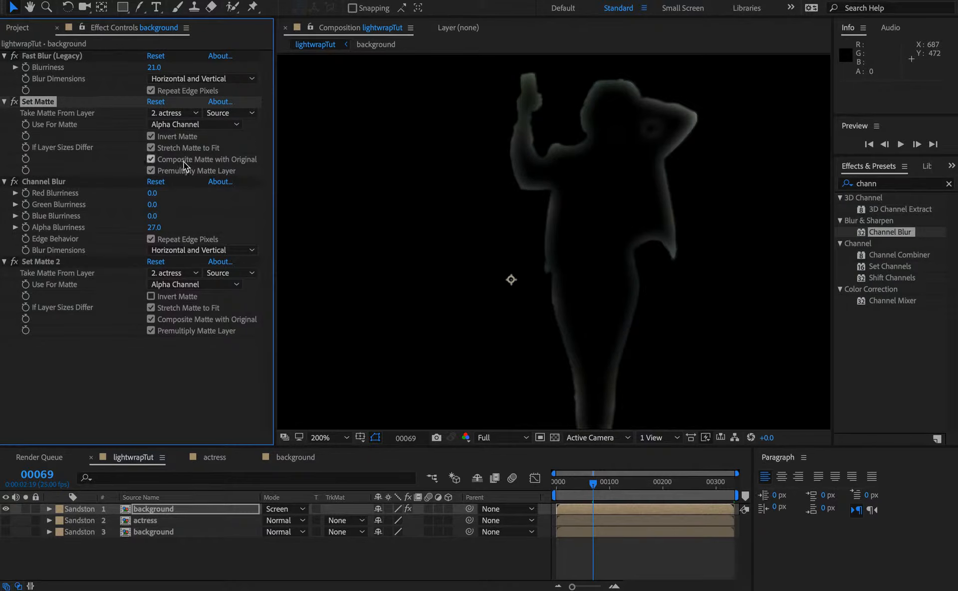
# Examine what Channel Blur and Set Matte 2 contribute by disabling and re-enabling them and toggling Set Matte 2's Invert Matte.
pyautogui.click(14, 262)
pyautogui.click(14, 181)
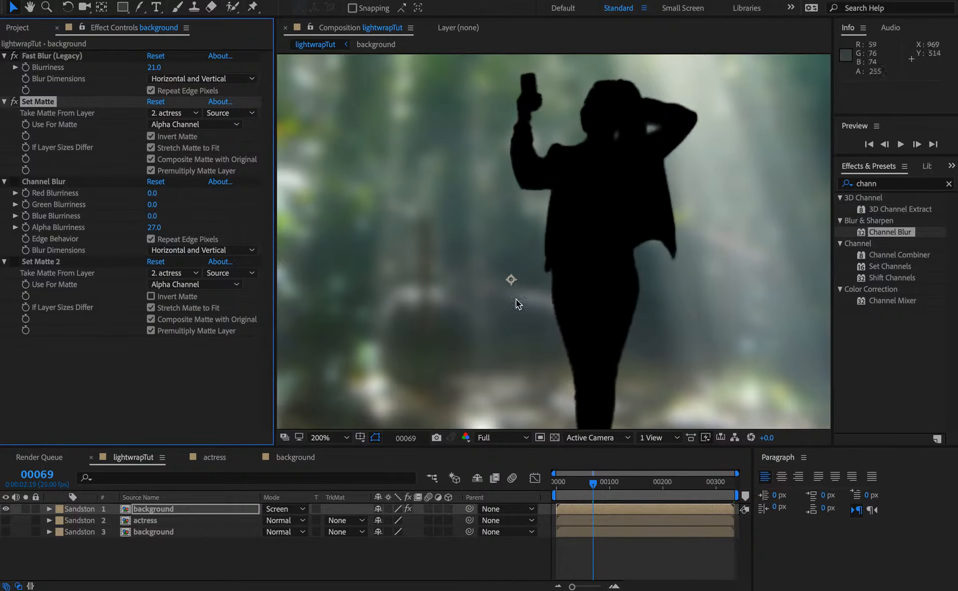
pyautogui.click(15, 181)
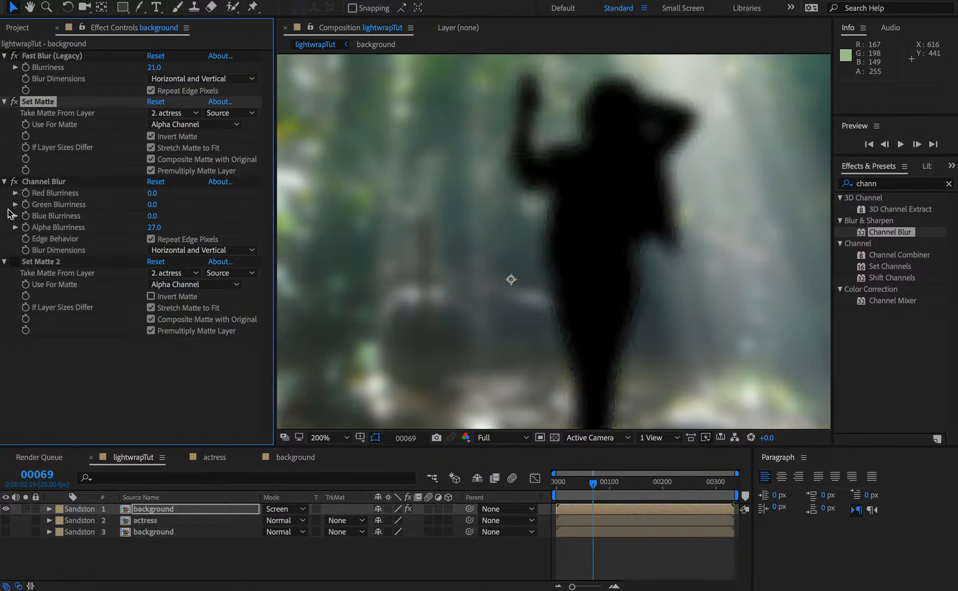
pyautogui.click(15, 261)
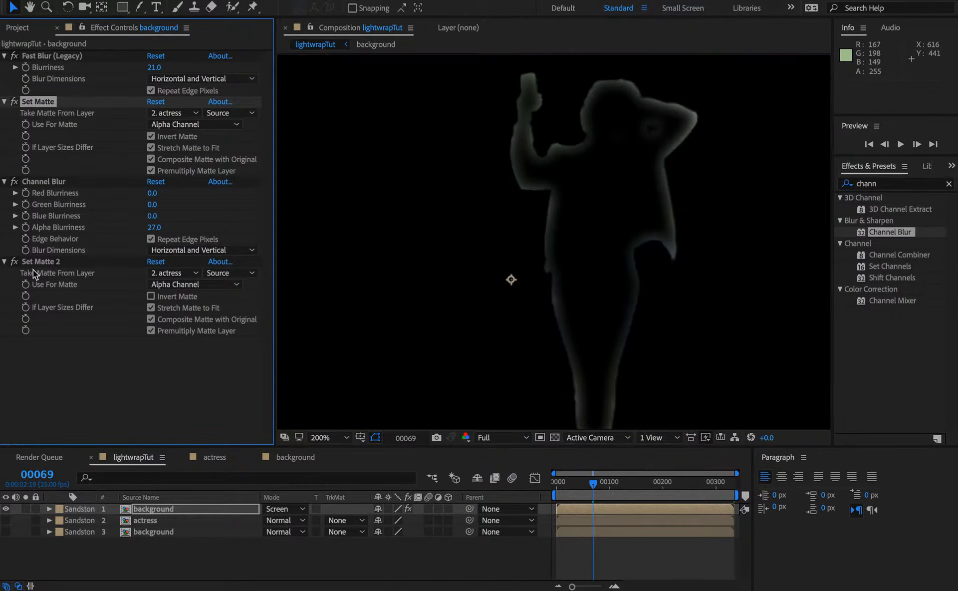
pyautogui.click(150, 297)
pyautogui.click(150, 298)
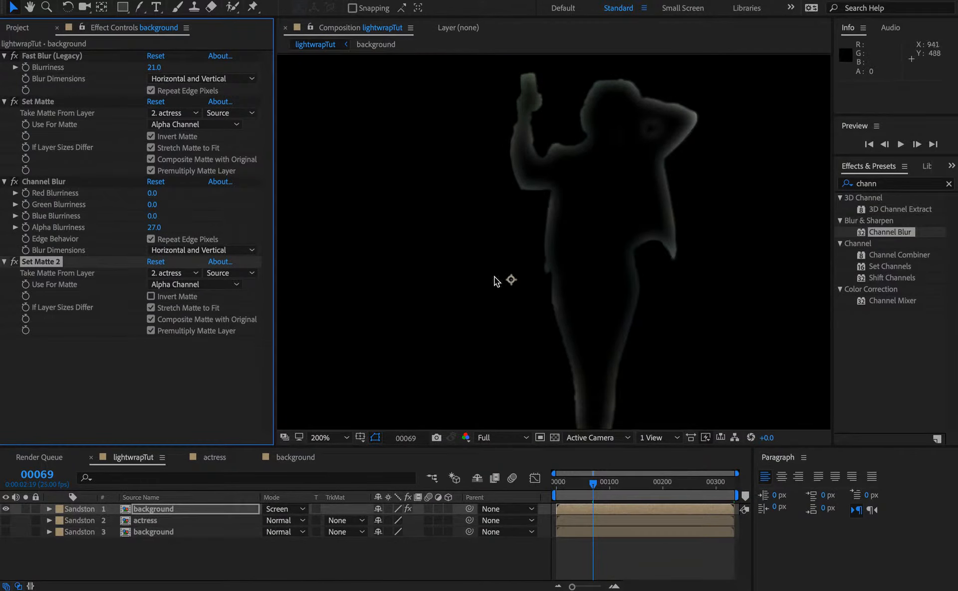
# Add cab.jpg above the forest image in the background composition and scale it to 139%.
pyautogui.doubleClick(176, 509)
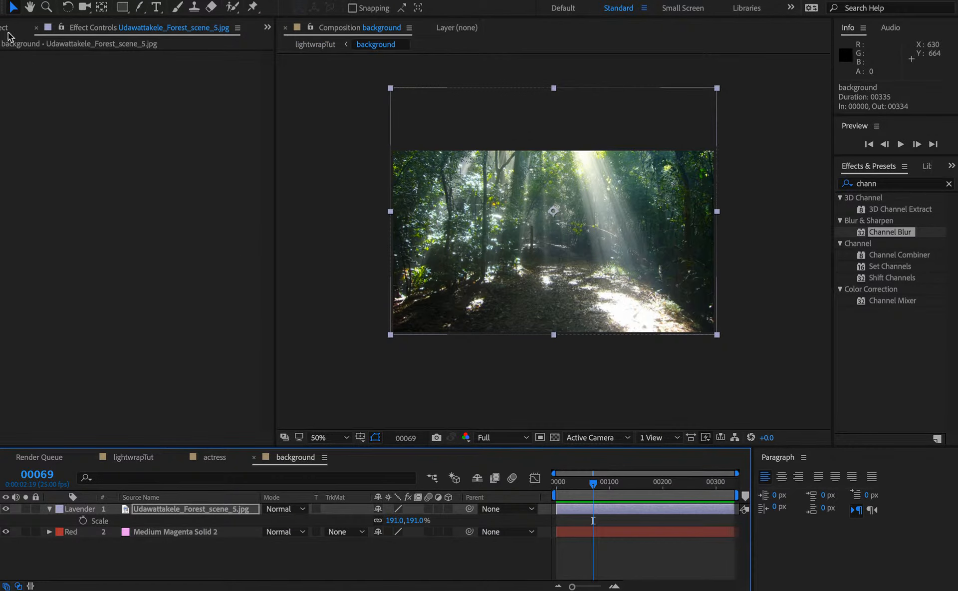
pyautogui.click(8, 30)
pyautogui.moveTo(34, 200); pyautogui.dragTo(559, 247)
pyautogui.press('s')
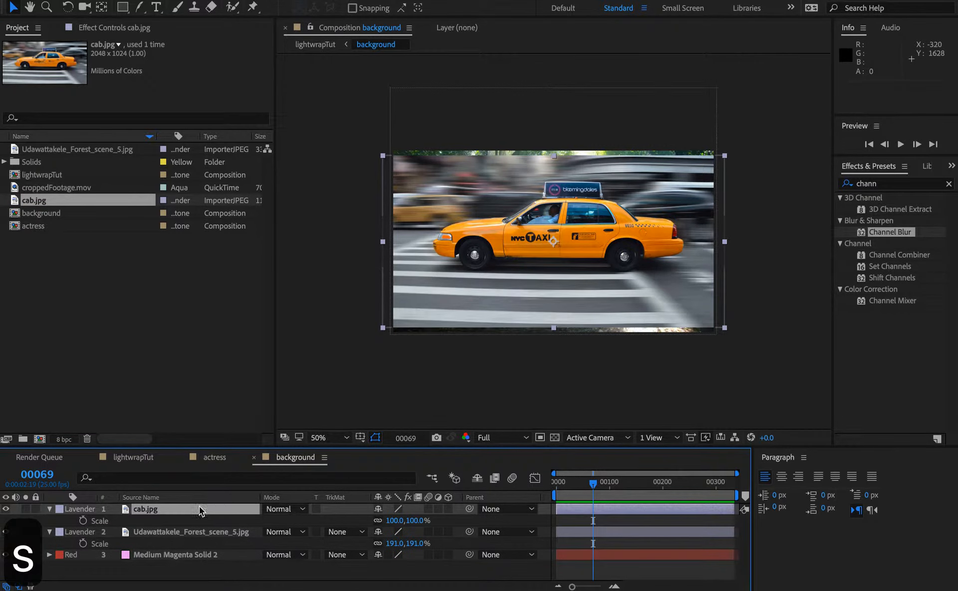
pyautogui.moveTo(398, 522); pyautogui.dragTo(407, 518)
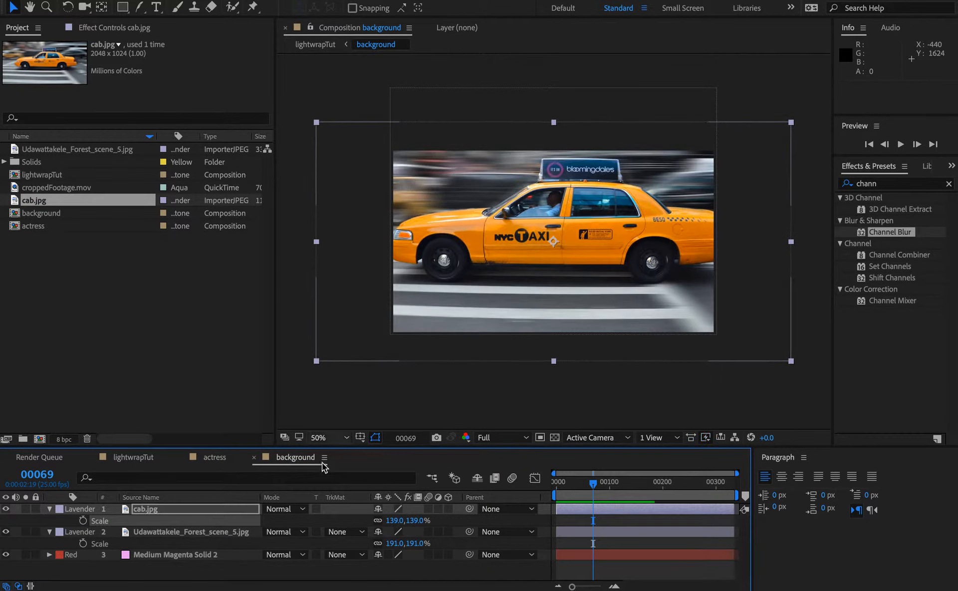
# Compare the light wrap's edge colors in the lightwrapTut composition with the taxi image in the background composition.
pyautogui.click(146, 458)
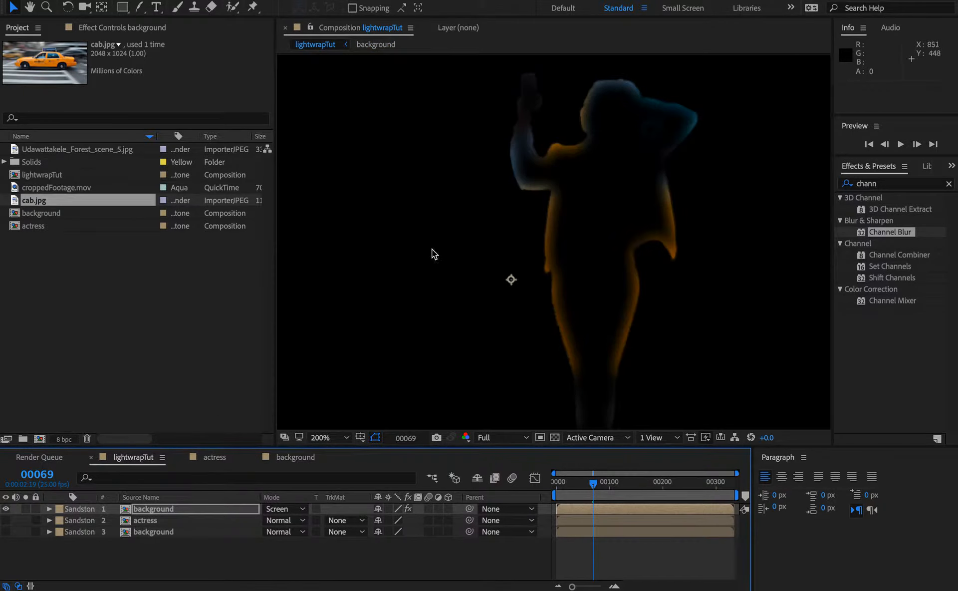
pyautogui.press('super+minus')
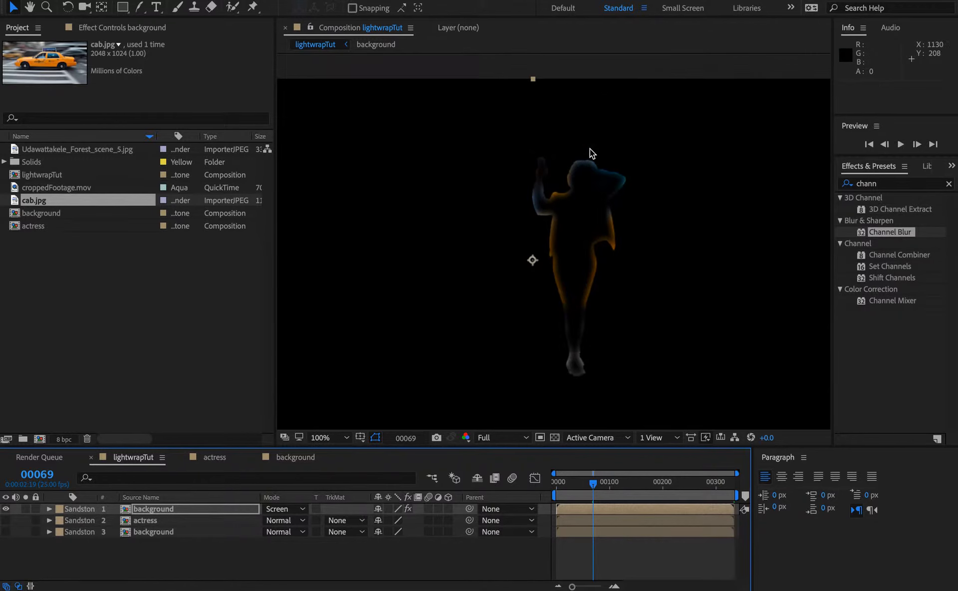
pyautogui.click(295, 457)
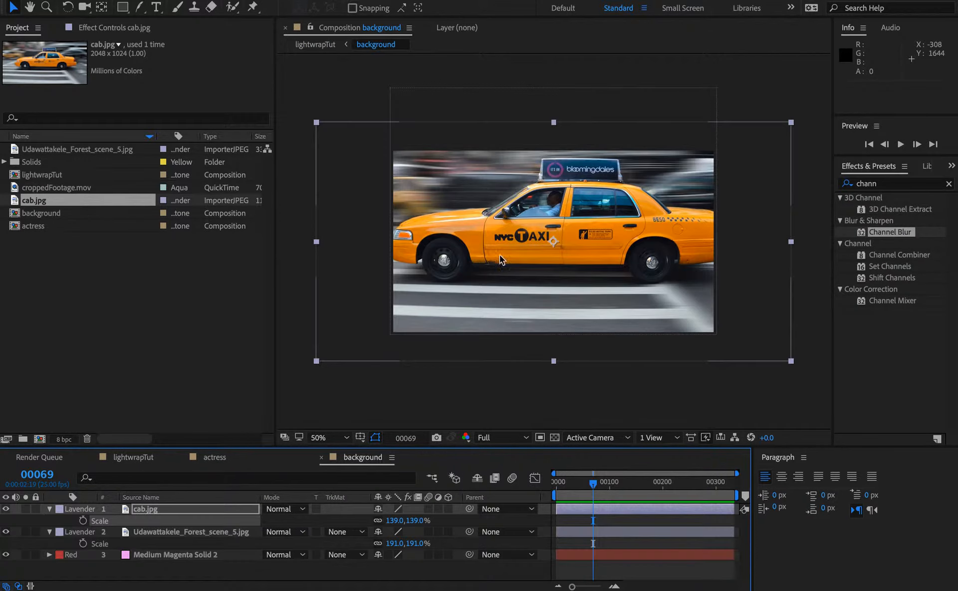
pyautogui.moveTo(145, 458); pyautogui.dragTo(142, 458)
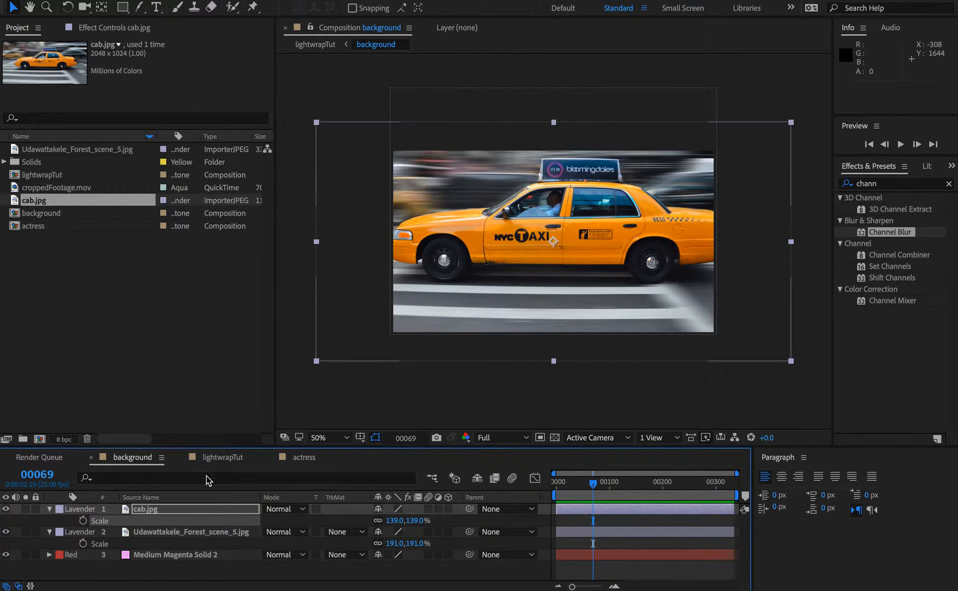
pyautogui.click(231, 459)
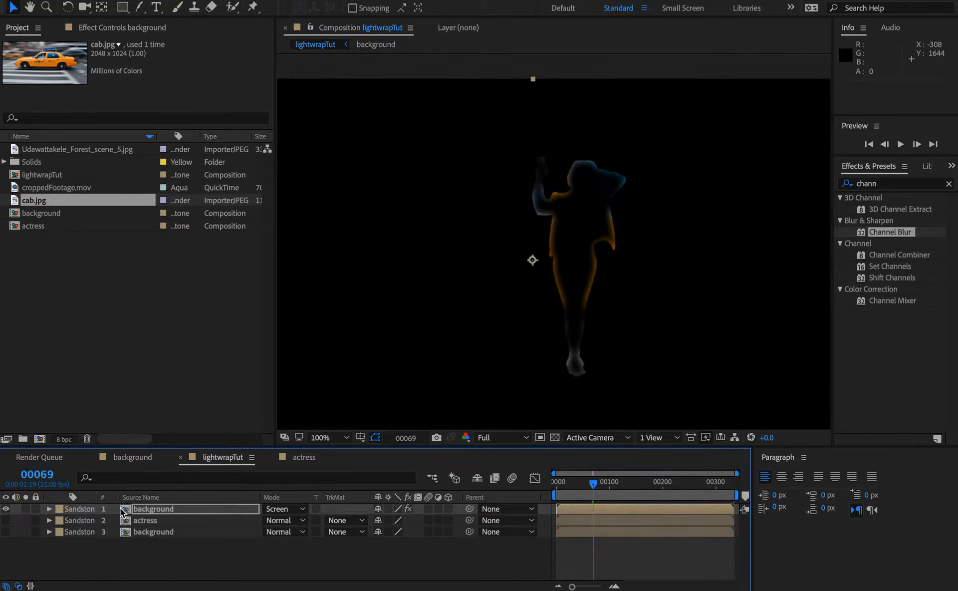
# Make the actress and lower background layers visible in the lightwrapTut composition.
pyautogui.click(6, 520)
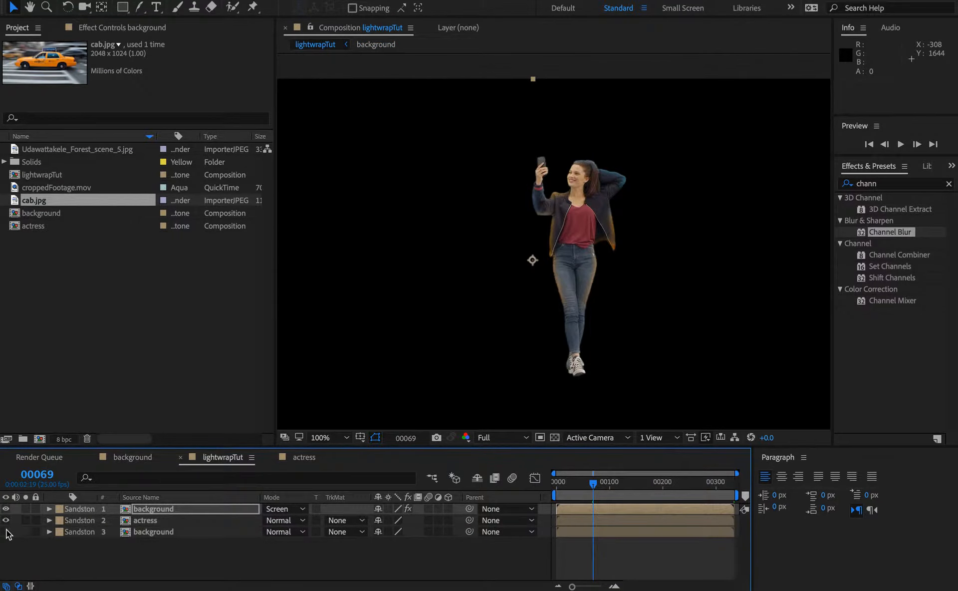
pyautogui.click(6, 531)
pyautogui.press('super+equal')
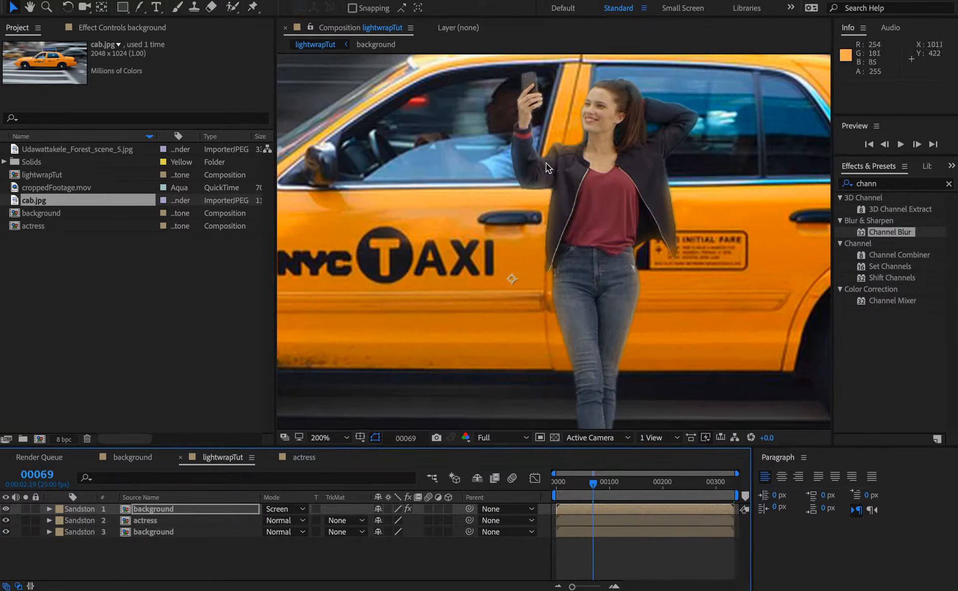
# Compare the taxi composite with the uppermost background layer hidden and shown.
pyautogui.click(6, 509)
pyautogui.click(5, 509)
pyautogui.click(6, 509)
pyautogui.click(6, 509)
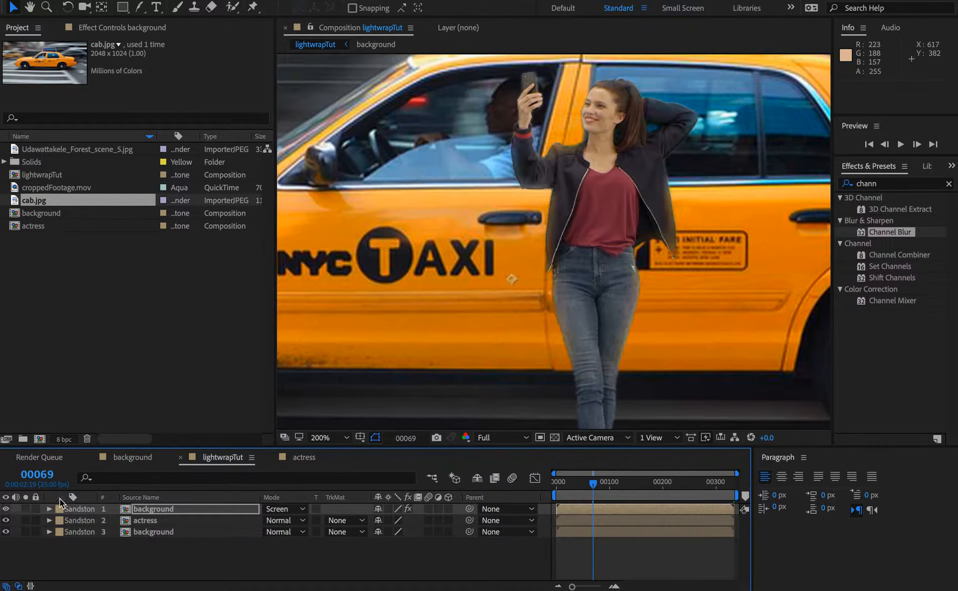
# Try a Fast Blur Blurriness of 139 on the uppermost background layer, and set it to 12.
pyautogui.click(136, 25)
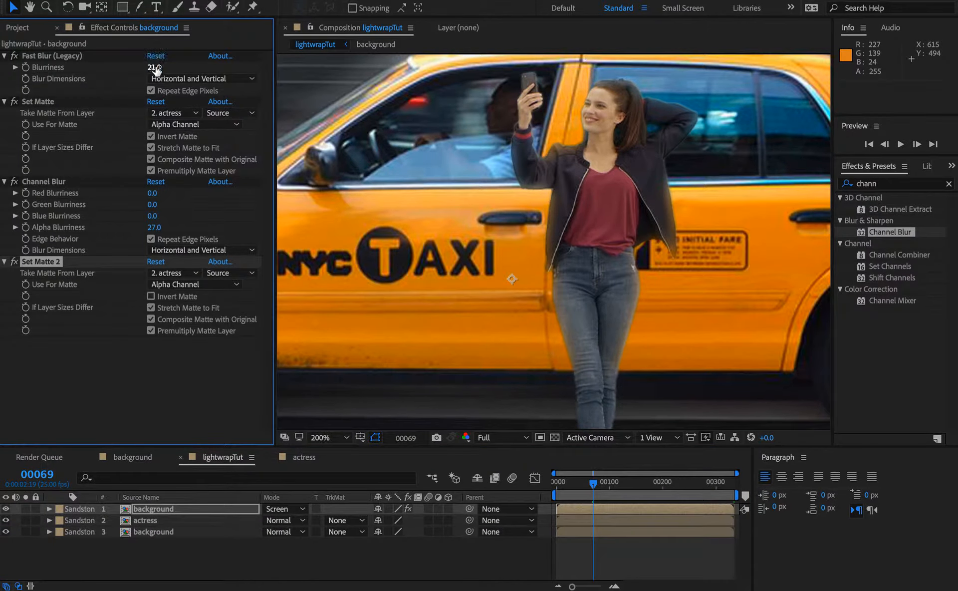
pyautogui.moveTo(157, 69)
pyautogui.mouseDown()
pyautogui.moveTo(128, 65)
pyautogui.moveTo(149, 67)
pyautogui.moveTo(148, 78)
pyautogui.moveTo(67, 86)
pyautogui.moveTo(158, 82)
pyautogui.moveTo(146, 79)
pyautogui.mouseUp()
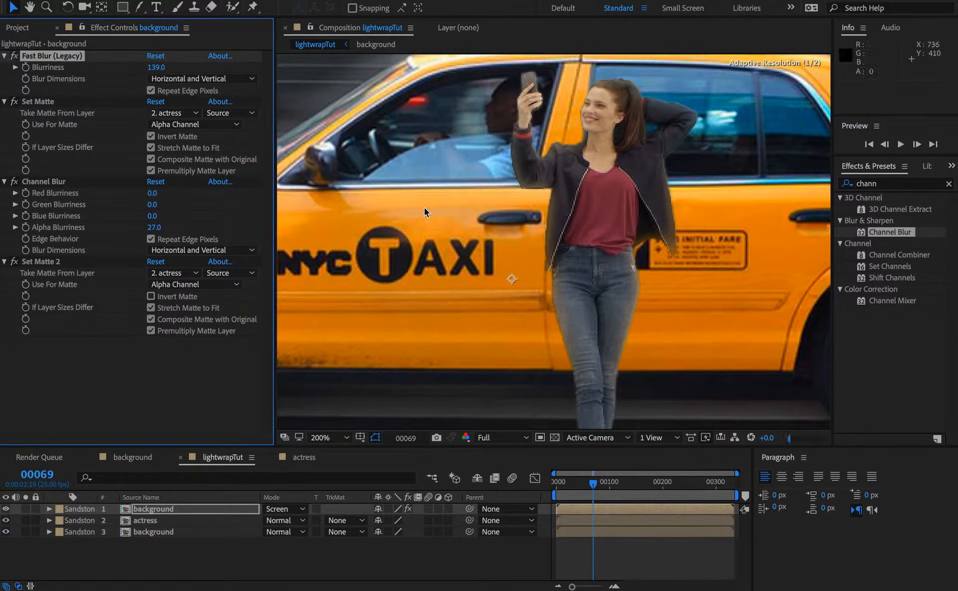
pyautogui.click(158, 72)
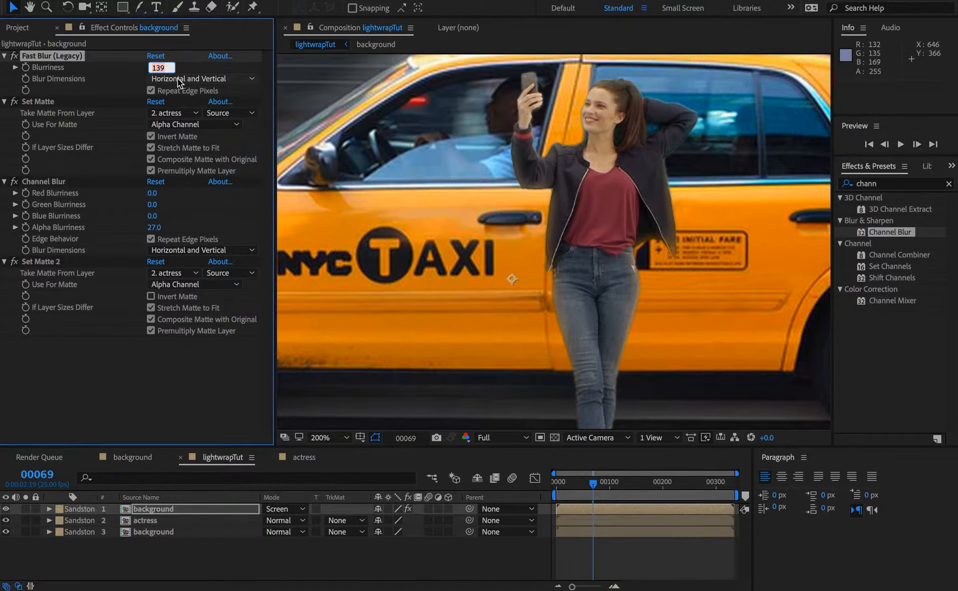
pyautogui.write('12')
pyautogui.press('Return')
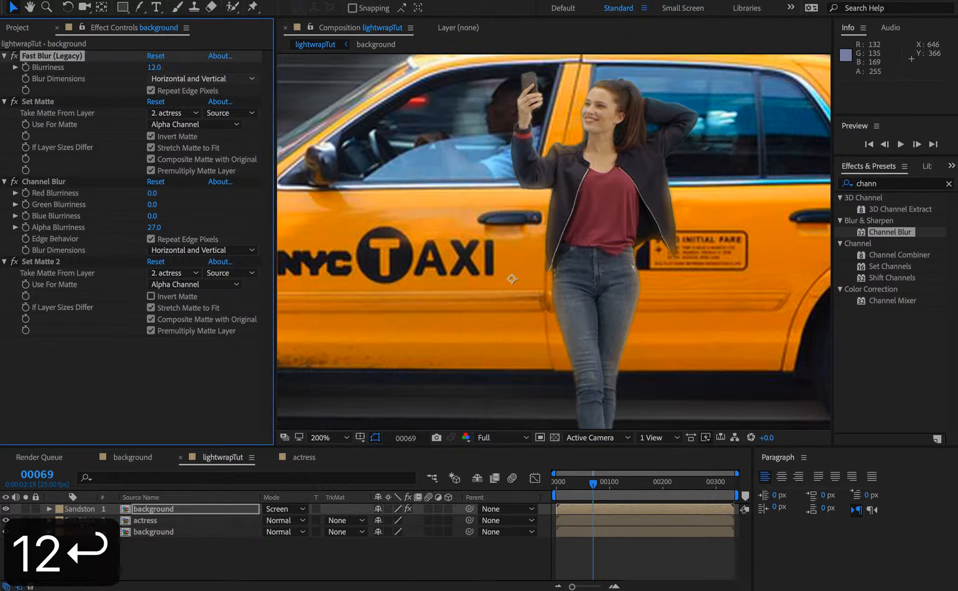
# Try Alpha Blurriness values of 12 and 37 on the Channel Blur.
pyautogui.click(153, 228)
pyautogui.write('12')
pyautogui.press('Return')
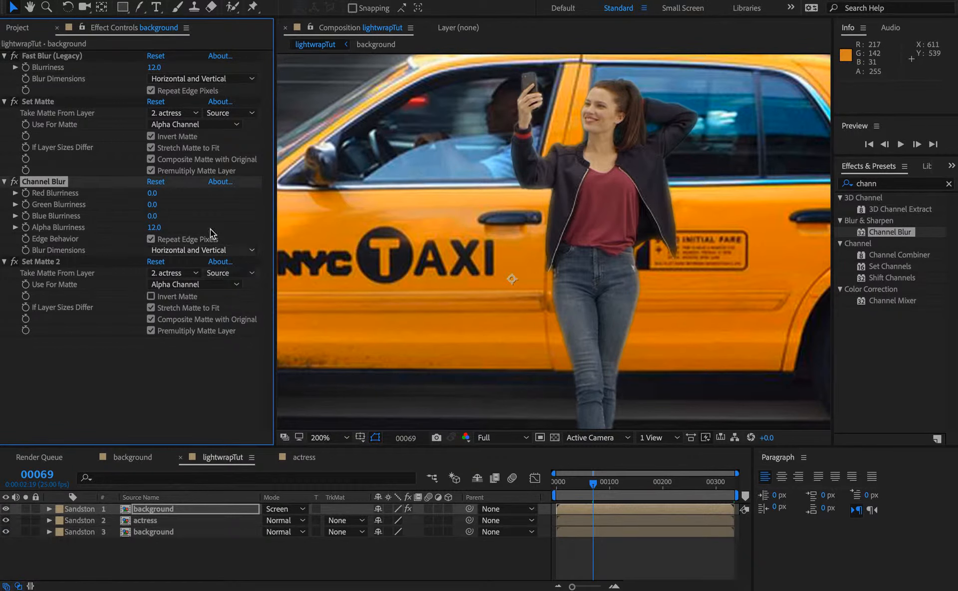
pyautogui.moveTo(157, 230); pyautogui.dragTo(191, 240)
# Try the Add, Multiply and Pin Light blending modes on the uppermost background layer.
pyautogui.click(286, 509)
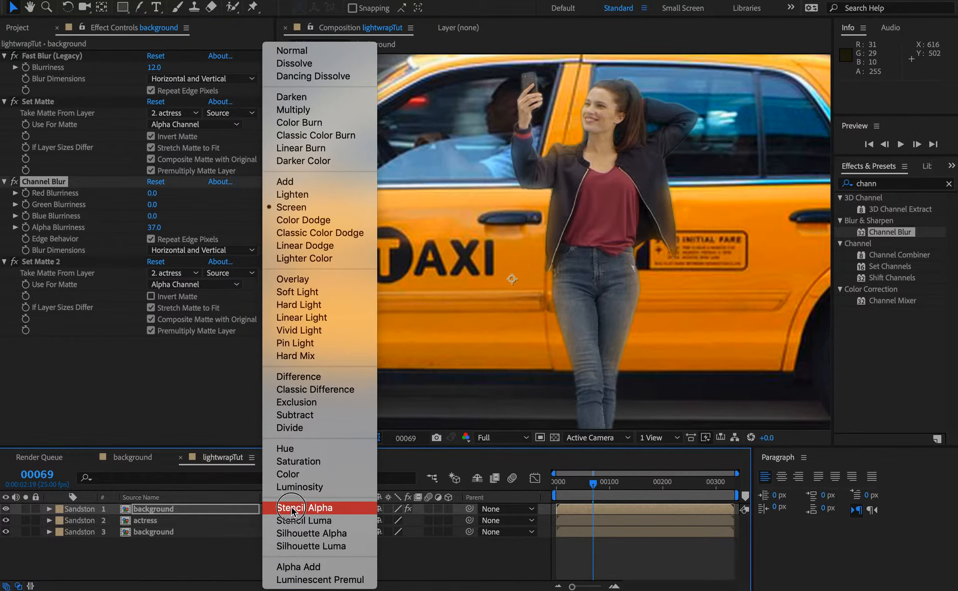
pyautogui.click(312, 187)
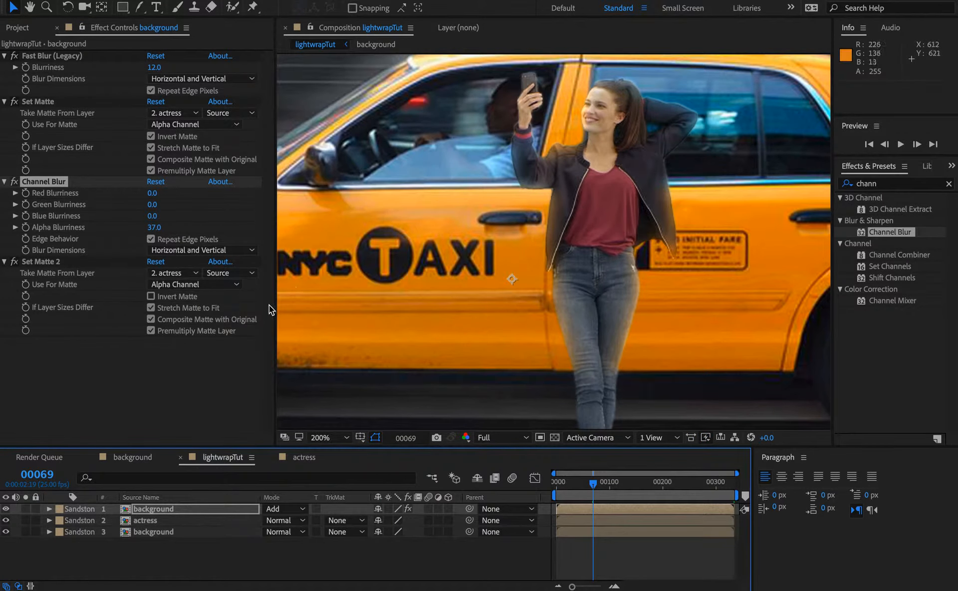
pyautogui.click(273, 510)
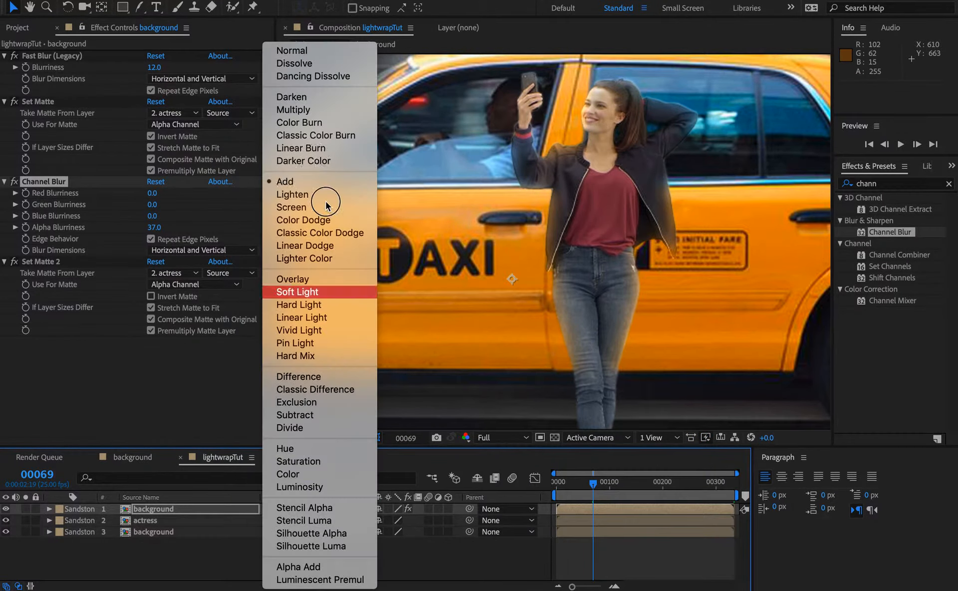
pyautogui.click(290, 107)
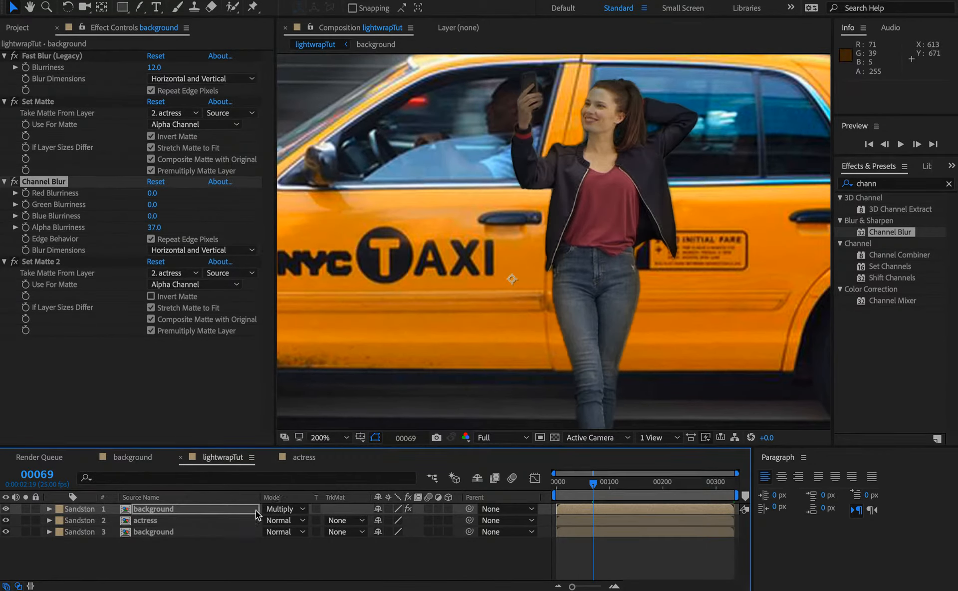
pyautogui.click(281, 510)
pyautogui.click(289, 338)
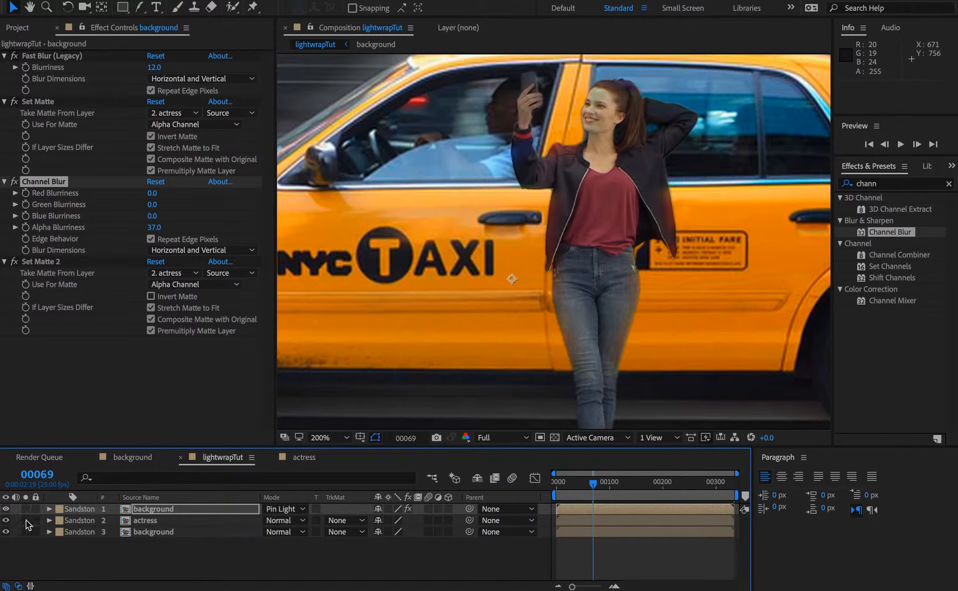
# Examine the light wrap on its own by hiding the other two layers, and restore them to view the full composite.
pyautogui.click(6, 520)
pyautogui.click(6, 531)
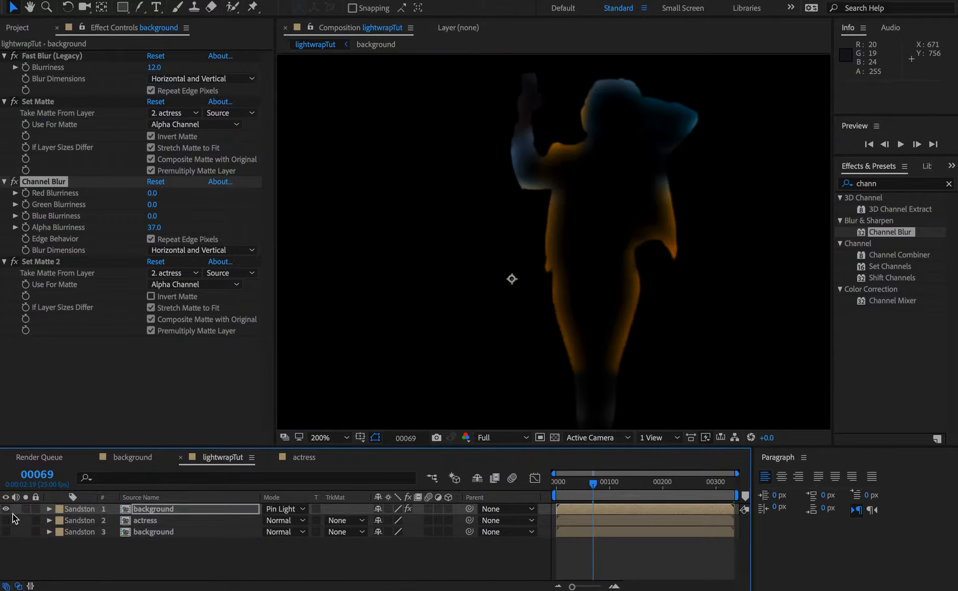
pyautogui.click(6, 531)
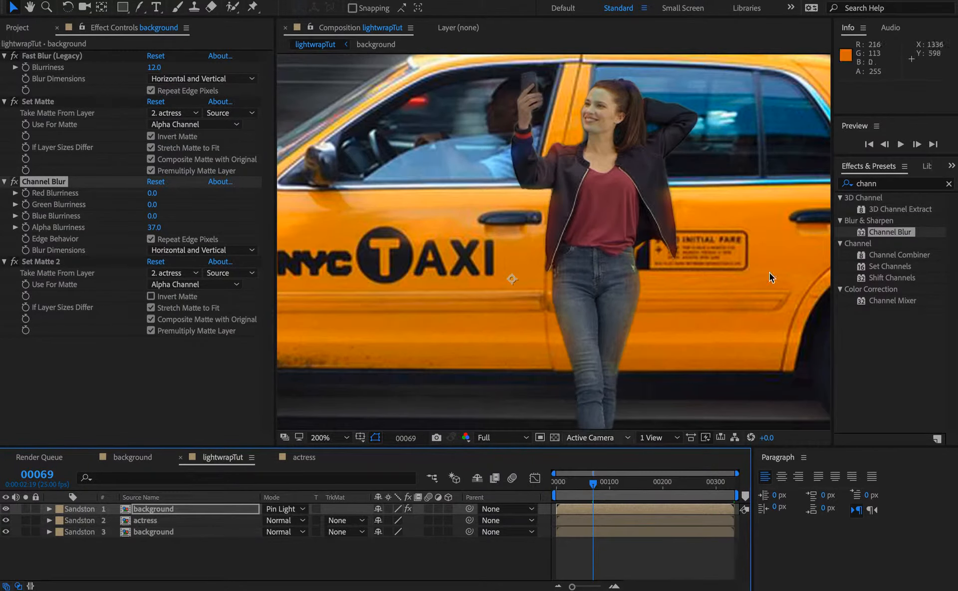
pyautogui.press('super+minus')
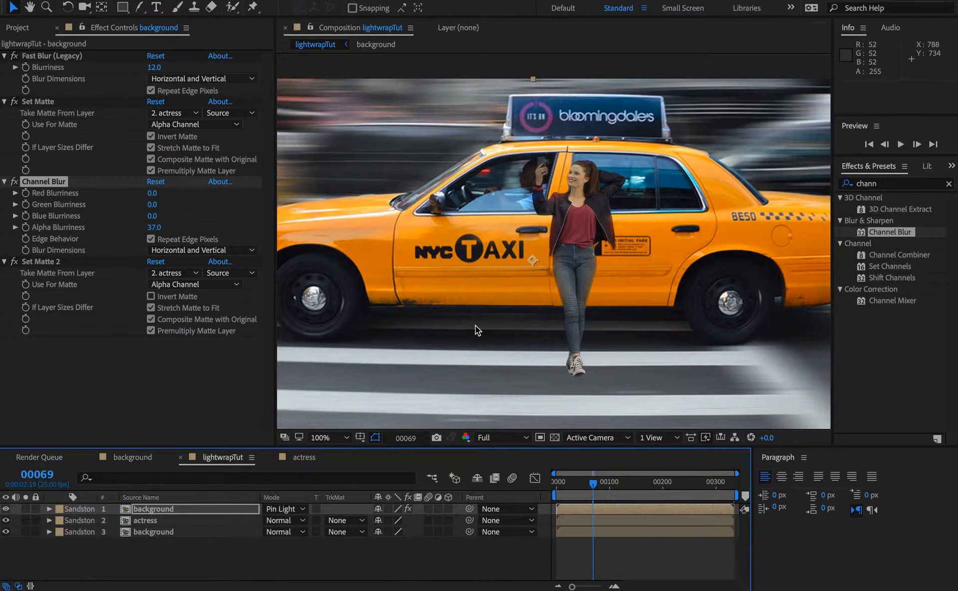
# Set the uppermost background layer's blending mode to Screen and lower the Channel Blur's Alpha Blurriness to 14.
pyautogui.click(285, 509)
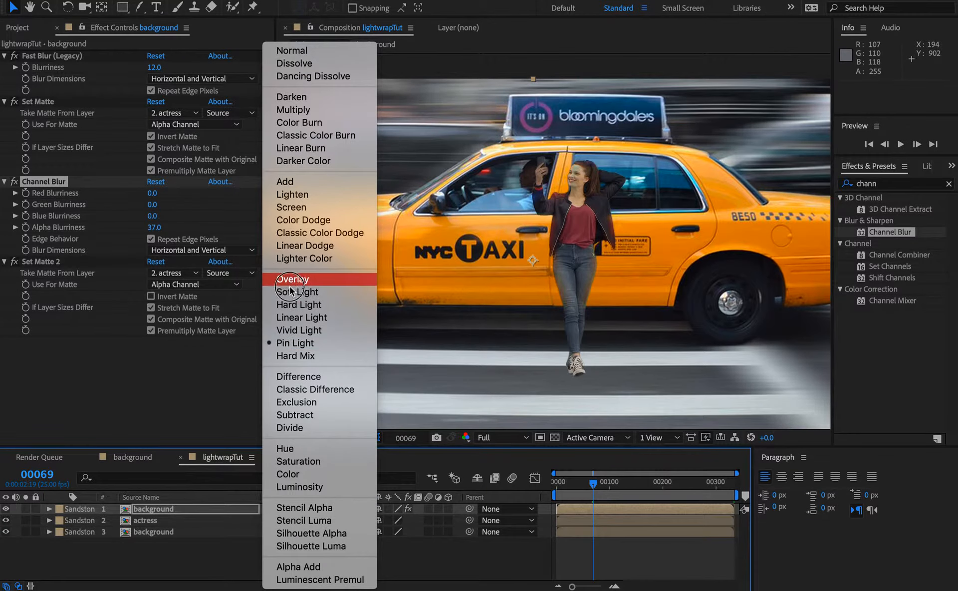
pyautogui.click(295, 212)
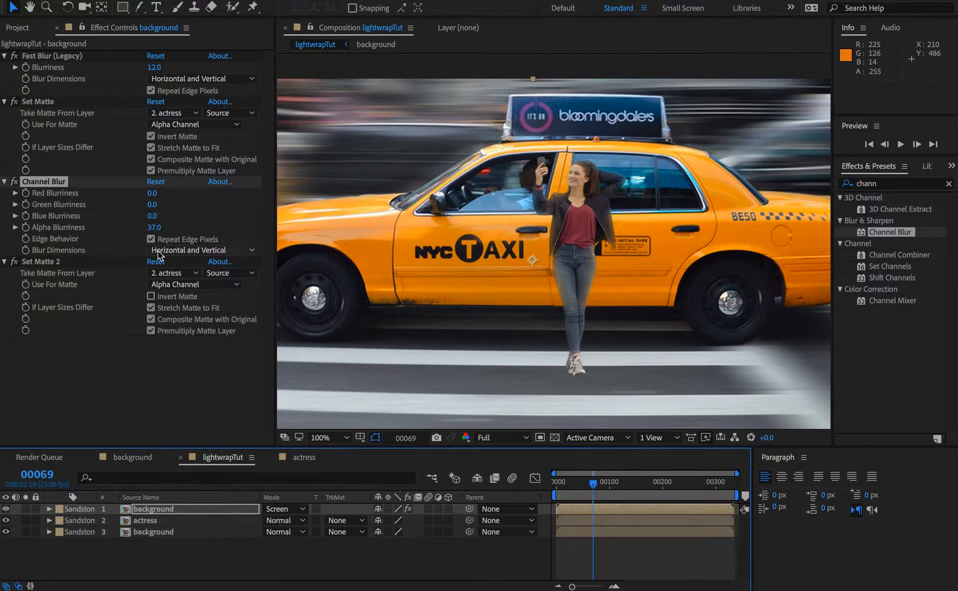
pyautogui.moveTo(156, 230)
pyautogui.mouseDown()
pyautogui.moveTo(132, 227)
pyautogui.moveTo(145, 233)
pyautogui.mouseUp()
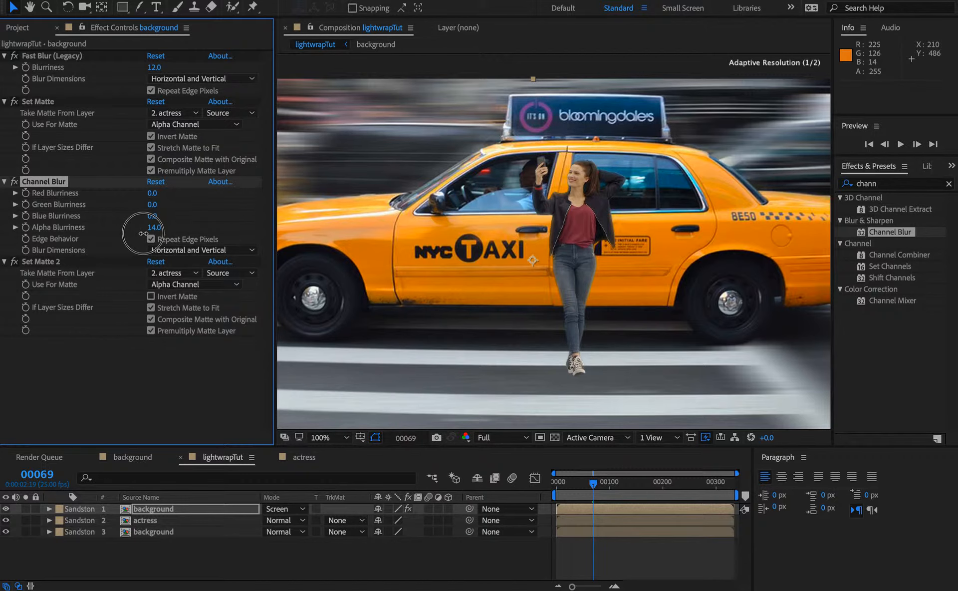
# Raise the Channel Blur's Alpha Blurriness to 16.
pyautogui.moveTo(144, 233); pyautogui.dragTo(154, 240)
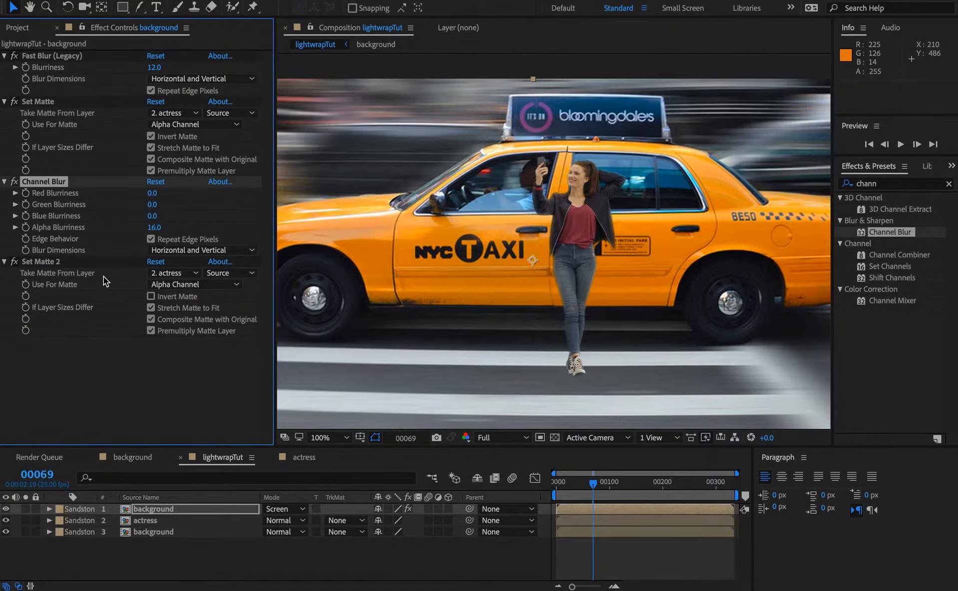
# Duplicate the actress layer and make the upper copy a 3D layer.
pyautogui.click(141, 522)
pyautogui.press('super+d')
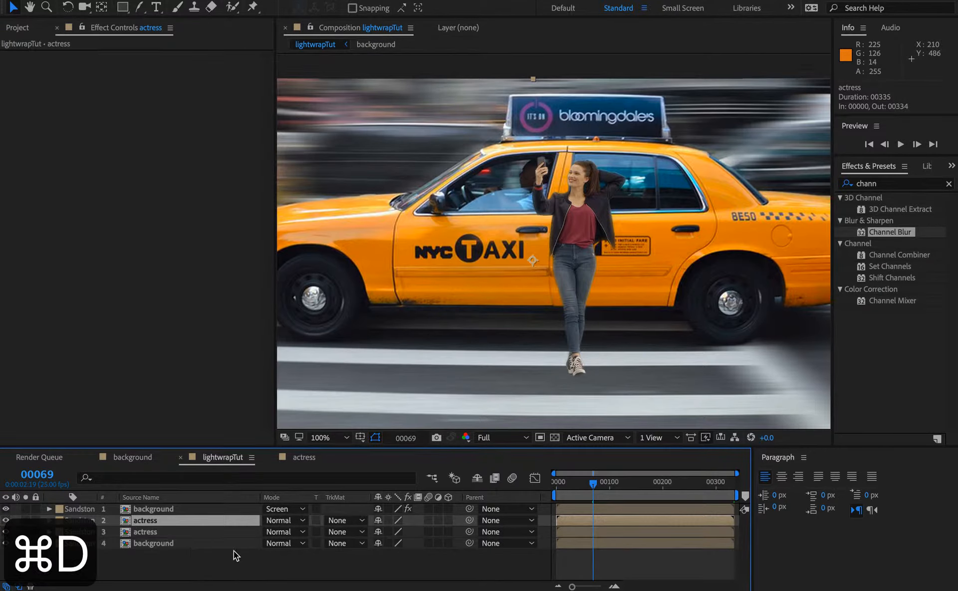
pyautogui.click(448, 520)
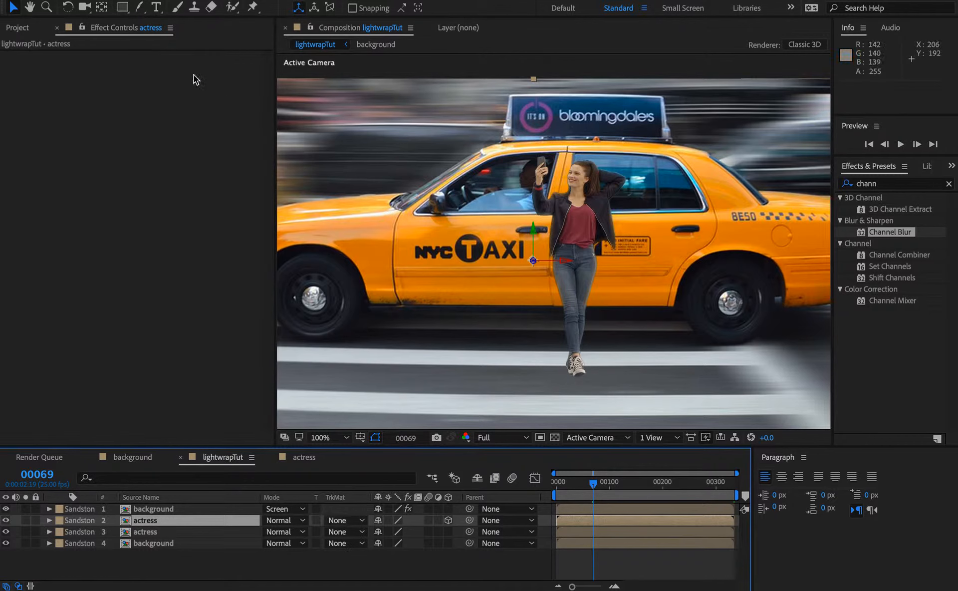
# Move the 3D actress copy's anchor point to her feet and set its X Rotation to 120°.
pyautogui.click(102, 7)
pyautogui.moveTo(541, 272); pyautogui.dragTo(574, 374)
pyautogui.press('r')
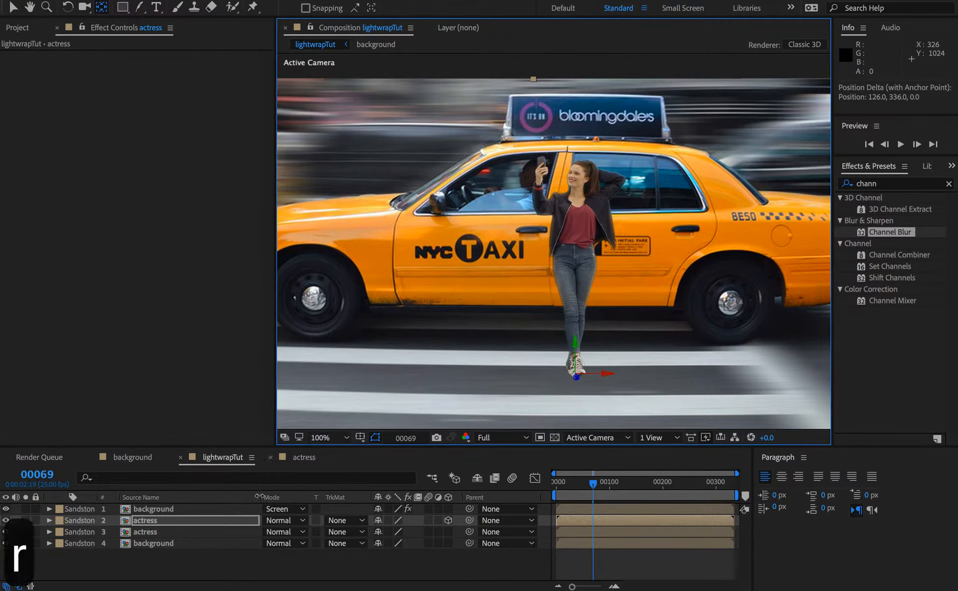
pyautogui.moveTo(393, 544); pyautogui.dragTo(470, 549)
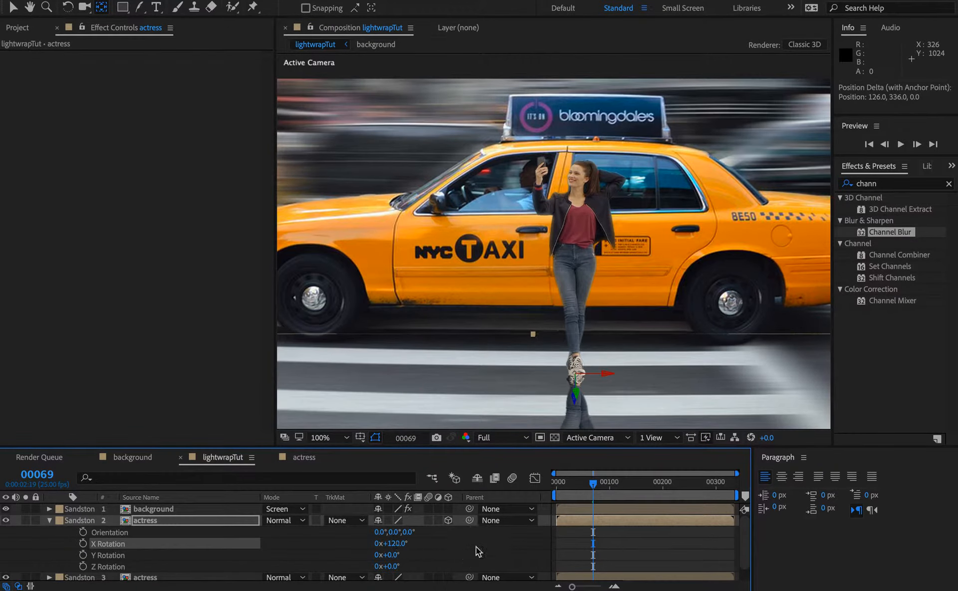
# Apply Brightness & Contrast to the 3D actress copy with Brightness -150 and Contrast 100.
pyautogui.click(878, 184)
pyautogui.doubleClick(878, 183)
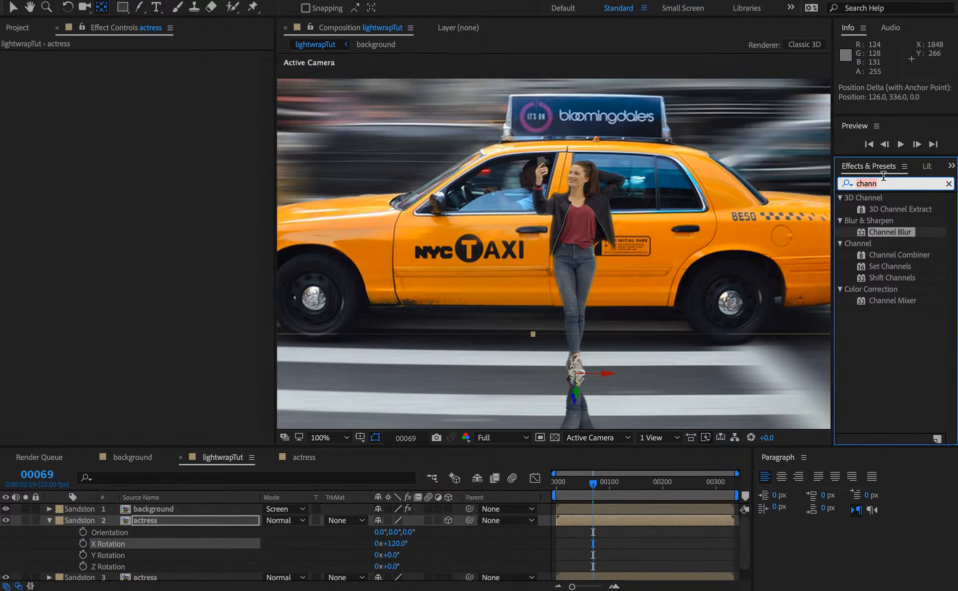
pyautogui.write('bright')
pyautogui.moveTo(901, 255); pyautogui.dragTo(618, 523)
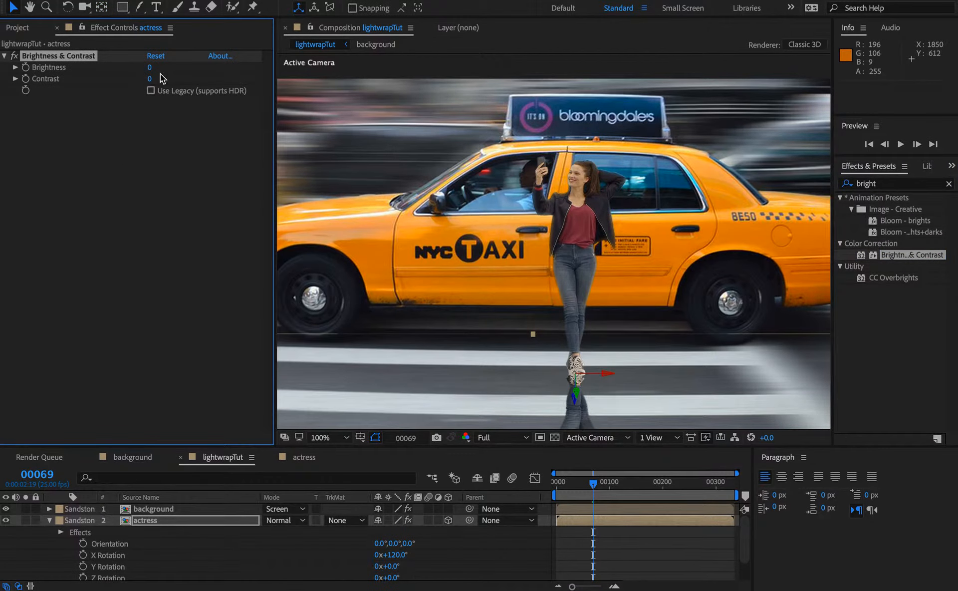
pyautogui.moveTo(128, 71); pyautogui.dragTo(7, 105)
pyautogui.moveTo(149, 79); pyautogui.dragTo(616, 131)
pyautogui.click(4, 56)
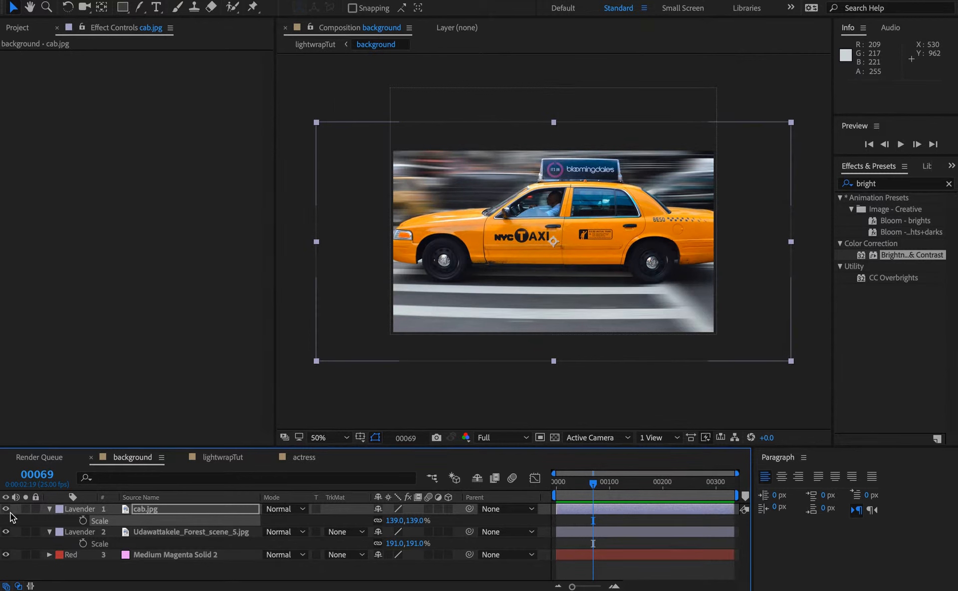
# Hide the cab.jpg layer in the background composition to use the forest scene, and return to the lightwrapTut composition.
pyautogui.click(5, 508)
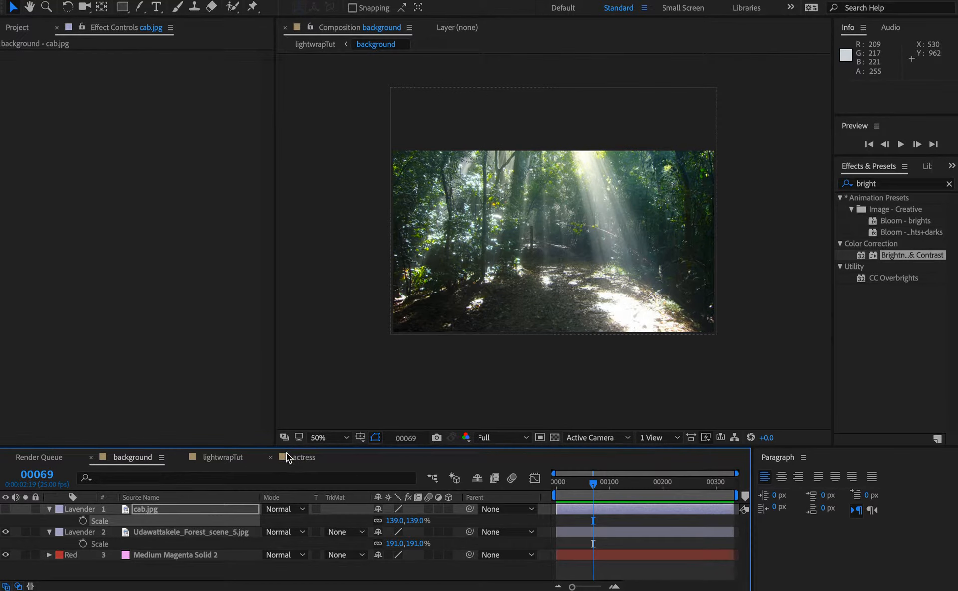
pyautogui.click(240, 459)
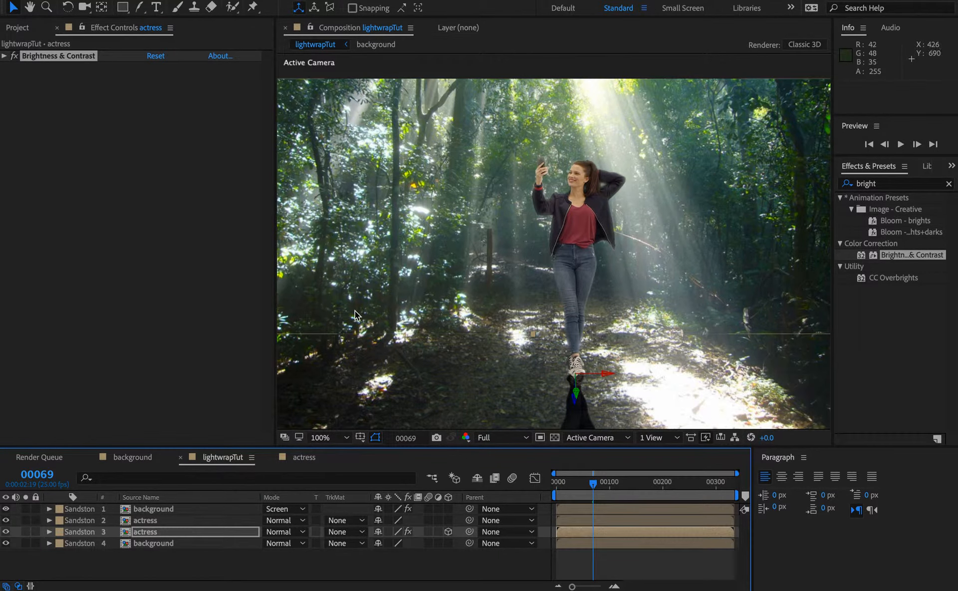
pyautogui.press('super+minus')
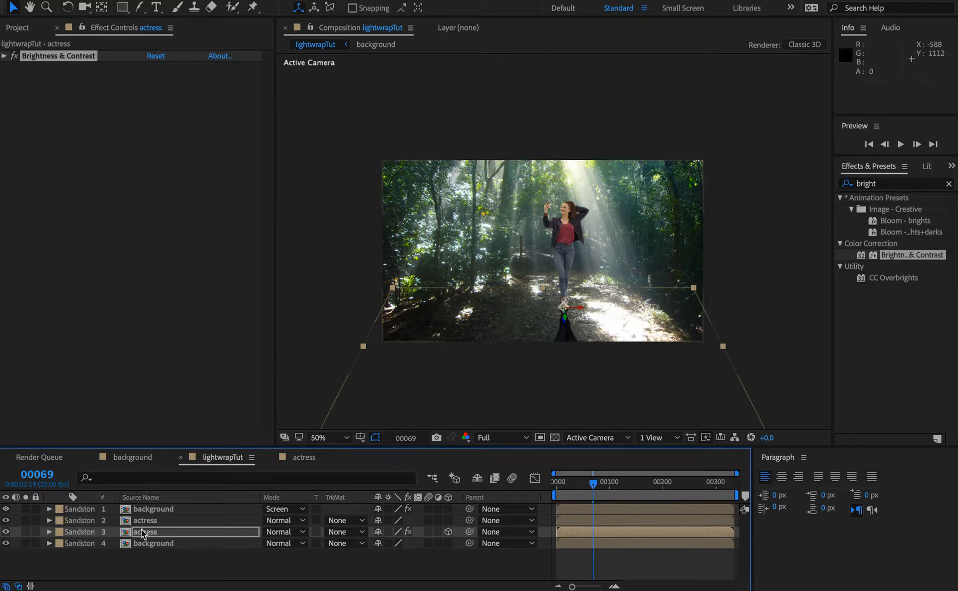
# Apply Fast Blur (Legacy) to the 3D actress shadow layer and enable Repeat Edge Pixels.
pyautogui.click(160, 559)
pyautogui.click(166, 530)
pyautogui.click(158, 520)
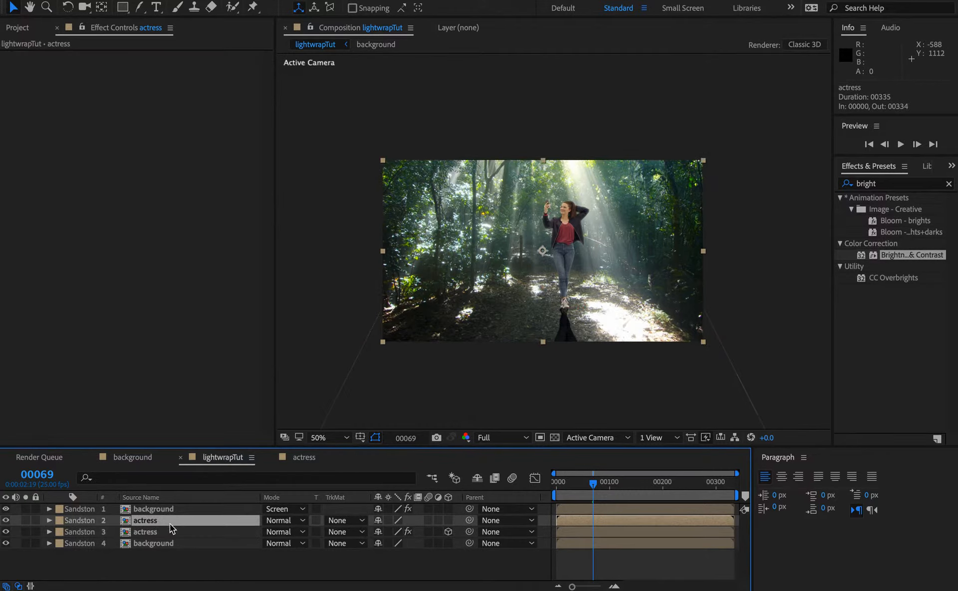
pyautogui.click(159, 532)
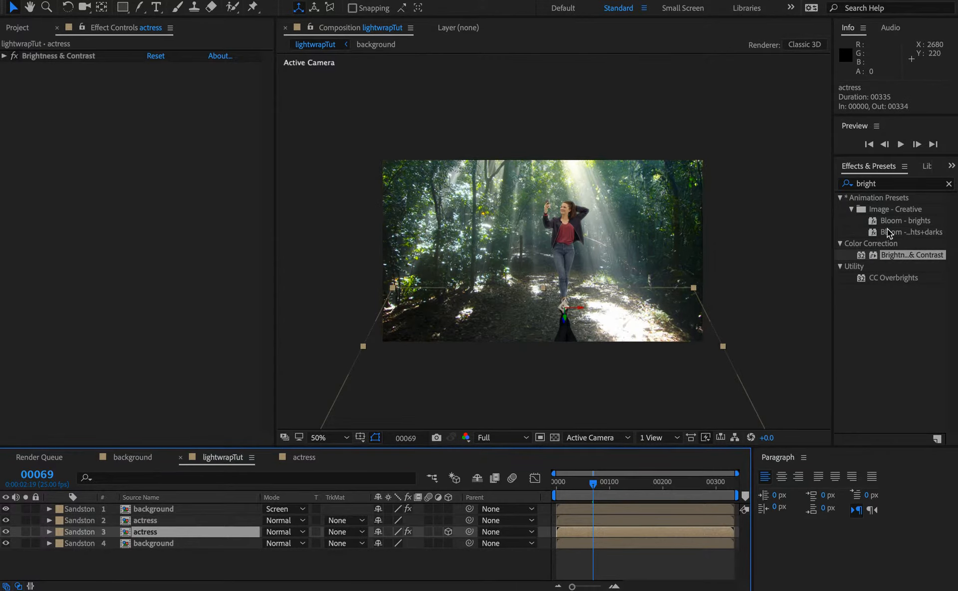
pyautogui.click(887, 182)
pyautogui.write('fast')
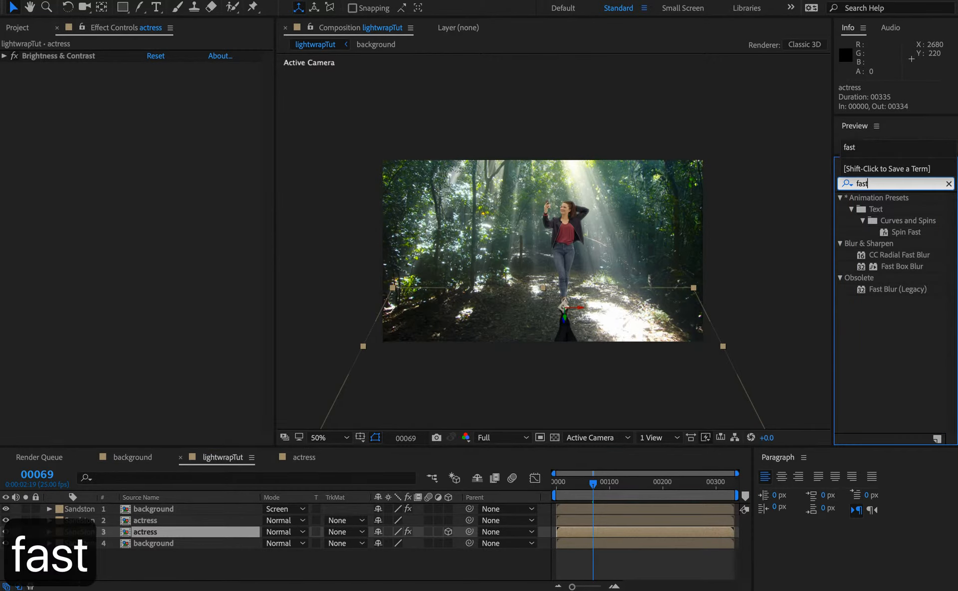
pyautogui.moveTo(888, 288); pyautogui.dragTo(176, 537)
pyautogui.click(151, 102)
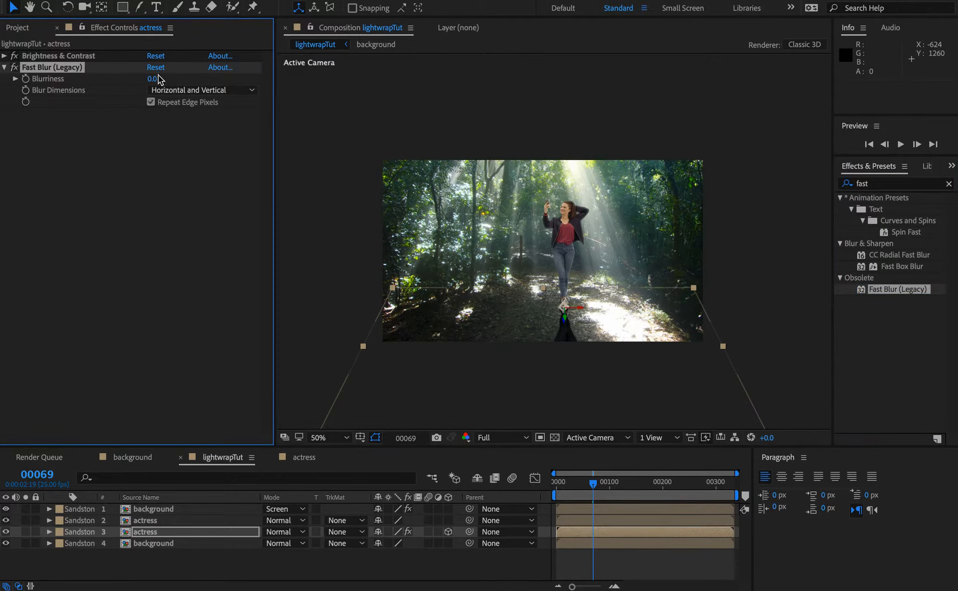
# Try Fast Blur Blurriness values of 19 and 6 on the actress's shadow layer.
pyautogui.moveTo(152, 78)
pyautogui.mouseDown()
pyautogui.moveTo(207, 87)
pyautogui.moveTo(170, 86)
pyautogui.mouseUp()
pyautogui.press('super+equal')
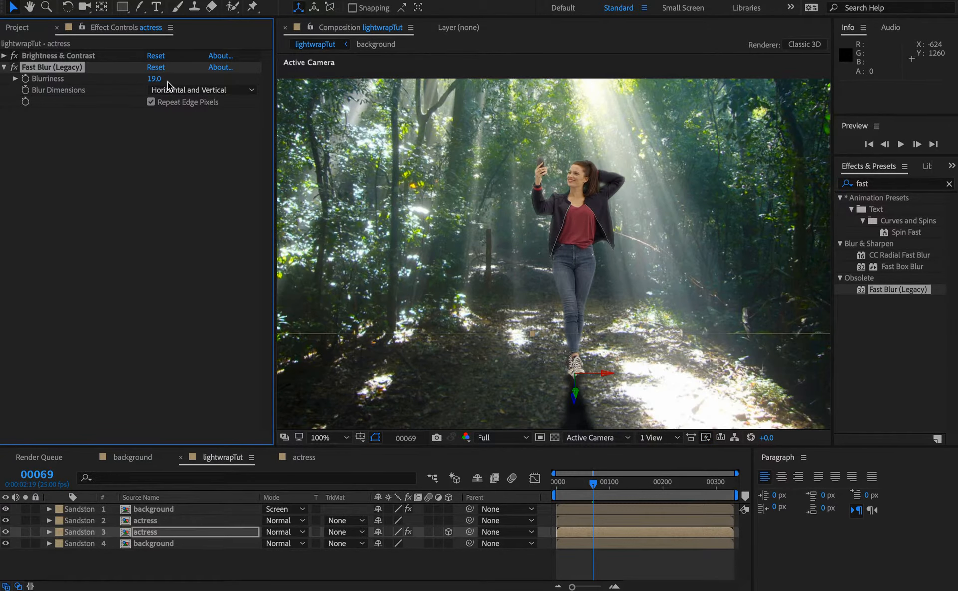
pyautogui.press('h')
pyautogui.moveTo(487, 359); pyautogui.dragTo(513, 141)
pyautogui.press('v')
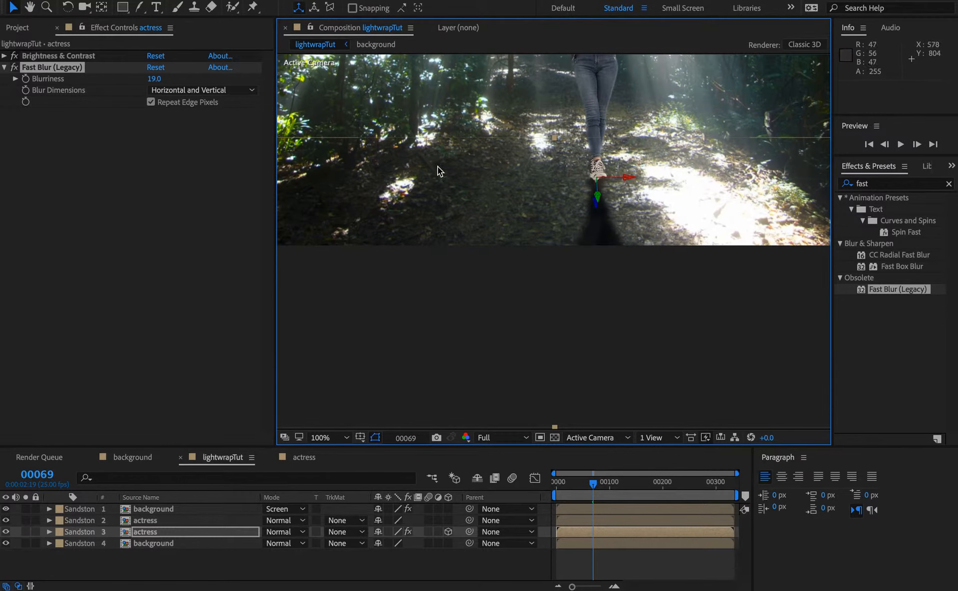
pyautogui.moveTo(155, 82); pyautogui.dragTo(134, 82)
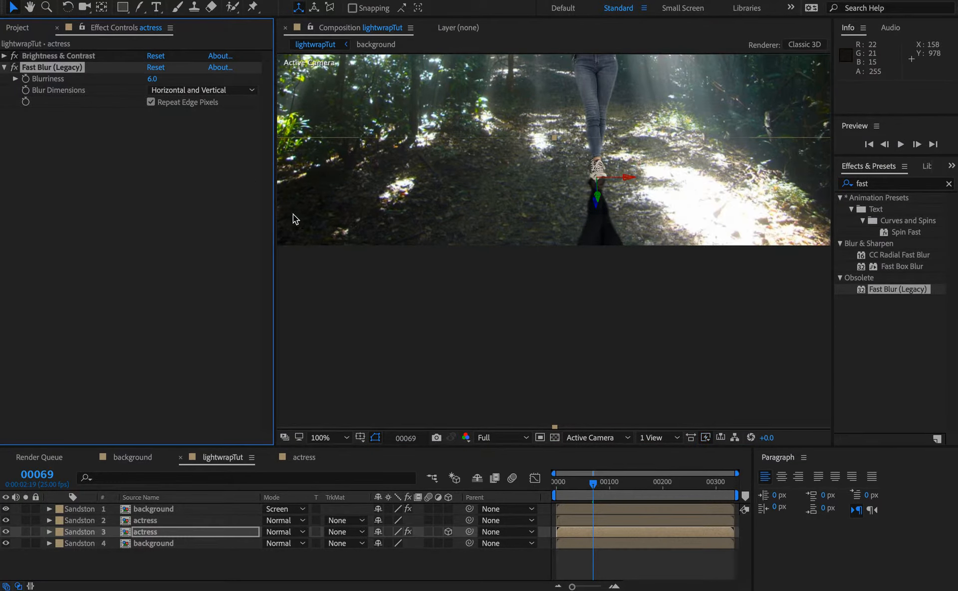
# Try the Screen, Multiply, Pin Light and Color Burn blending modes on the shadow layer.
pyautogui.click(280, 532)
pyautogui.press('Return')
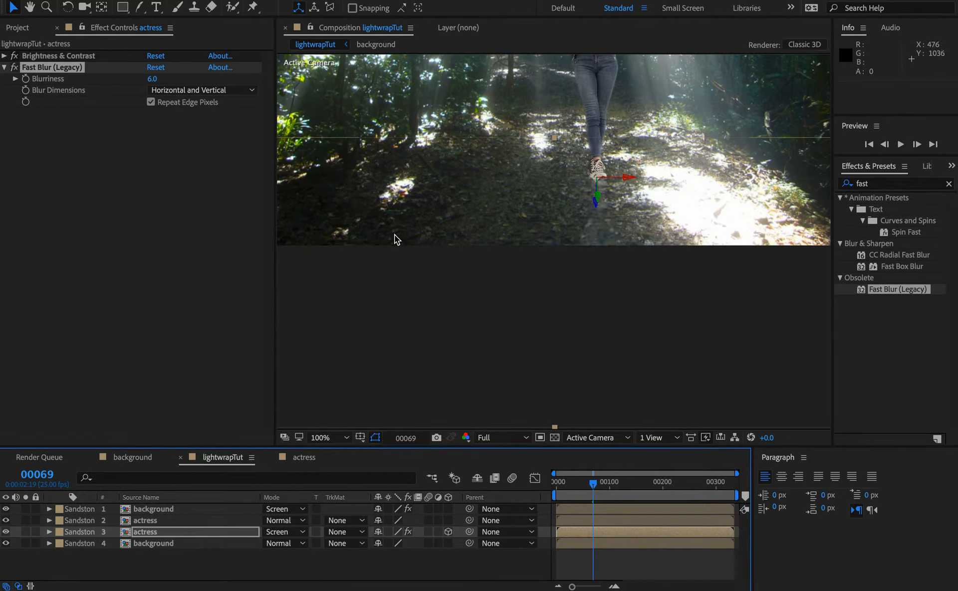
pyautogui.click(279, 532)
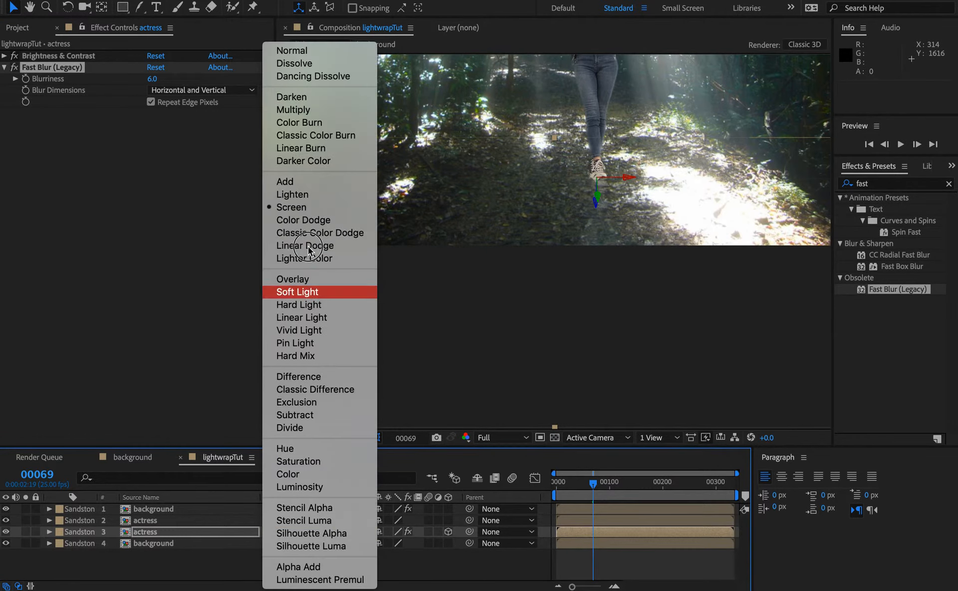
pyautogui.click(297, 110)
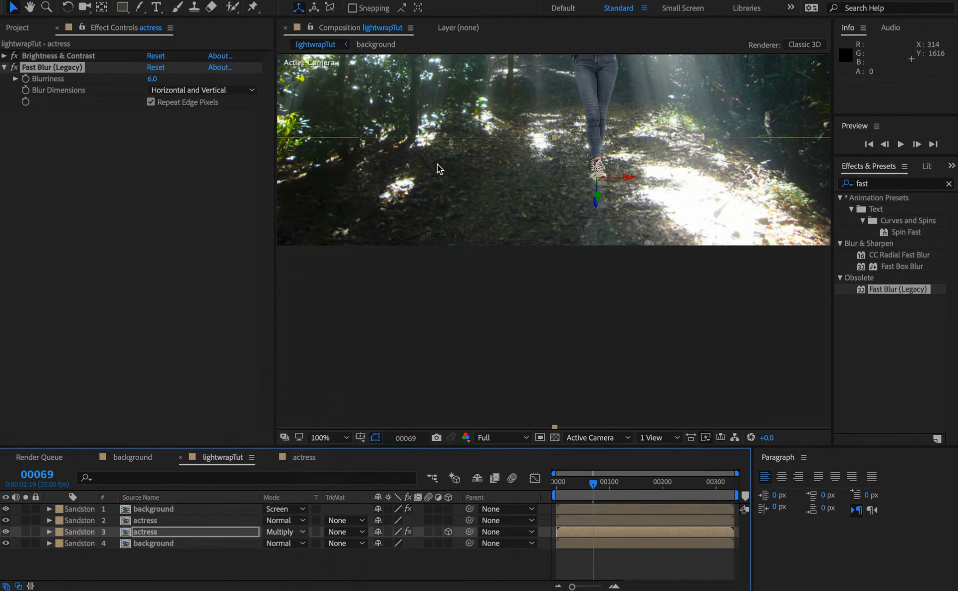
pyautogui.click(279, 533)
pyautogui.click(308, 339)
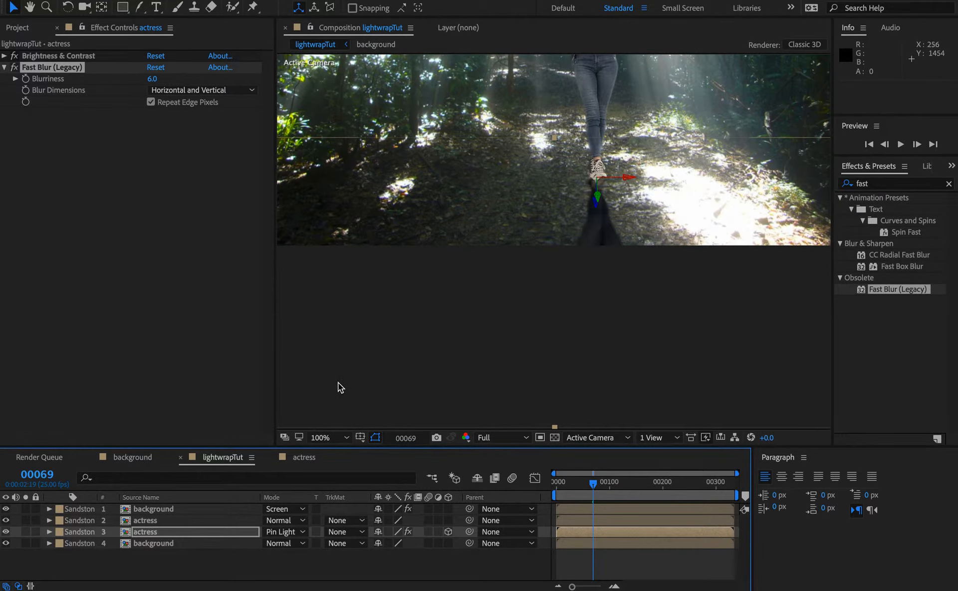
pyautogui.click(279, 531)
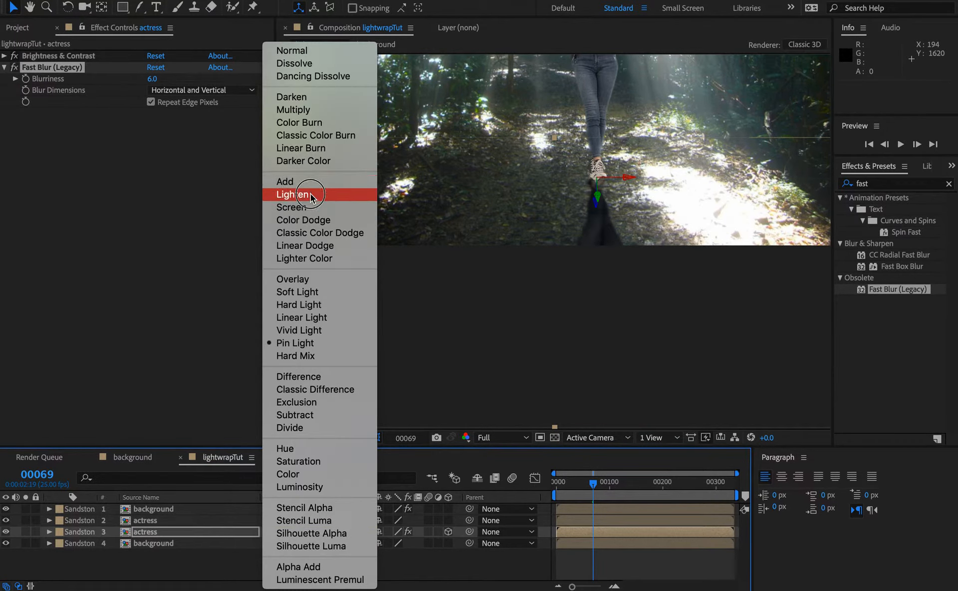
pyautogui.click(298, 122)
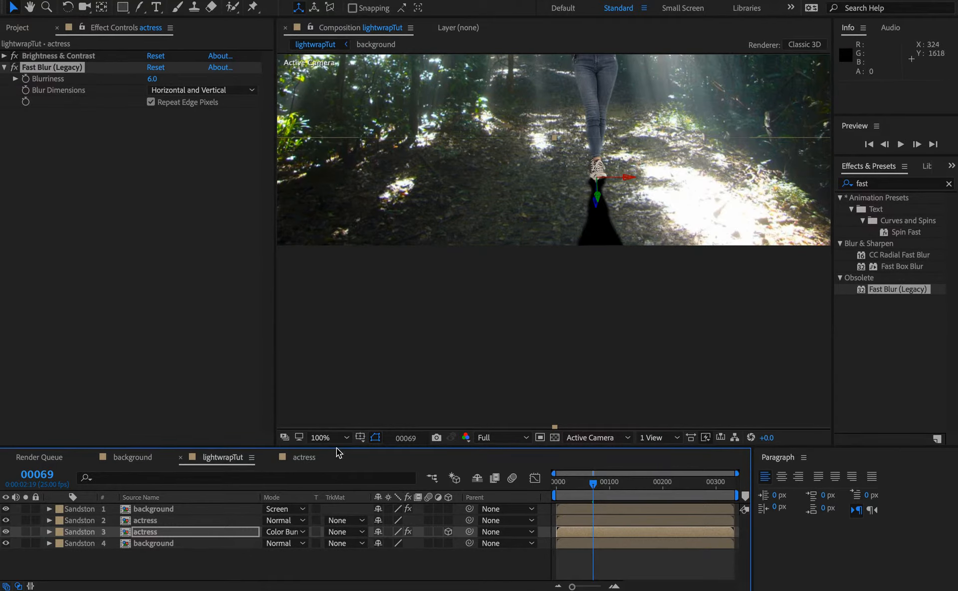
# Set the shadow layer's blending mode to Darken and its opacity to 63%.
pyautogui.click(284, 534)
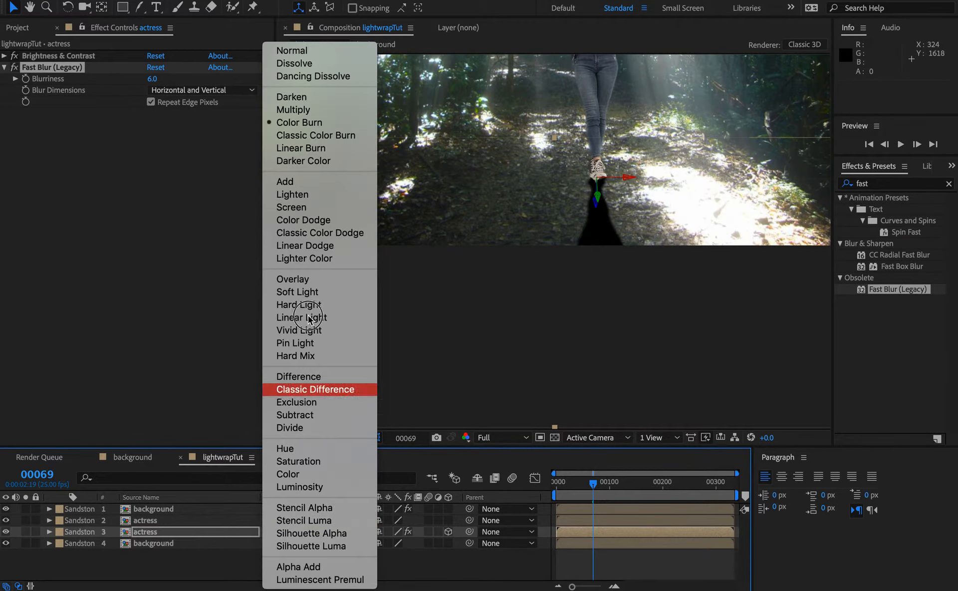
pyautogui.click(299, 95)
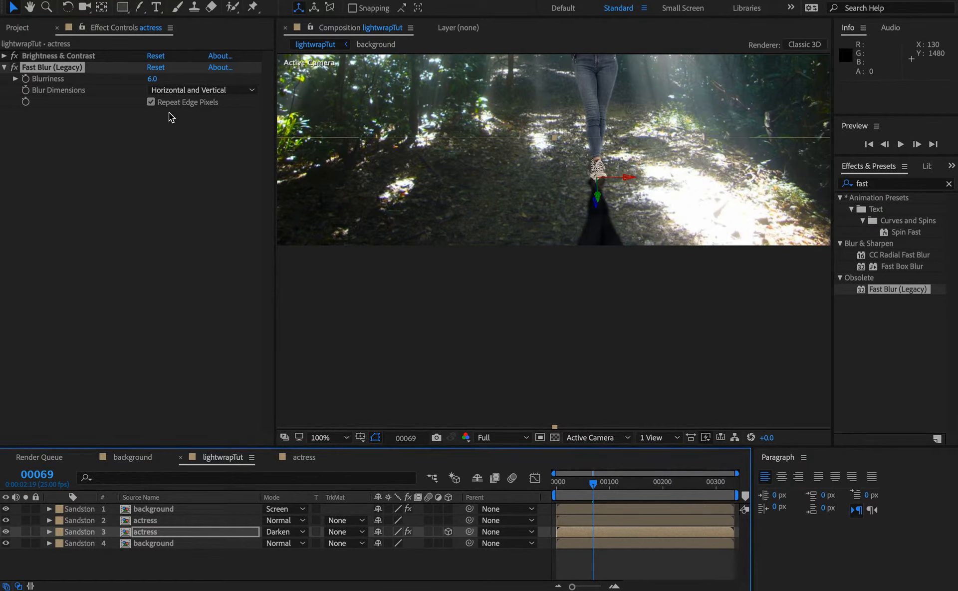
pyautogui.press('t')
pyautogui.moveTo(380, 542); pyautogui.dragTo(353, 542)
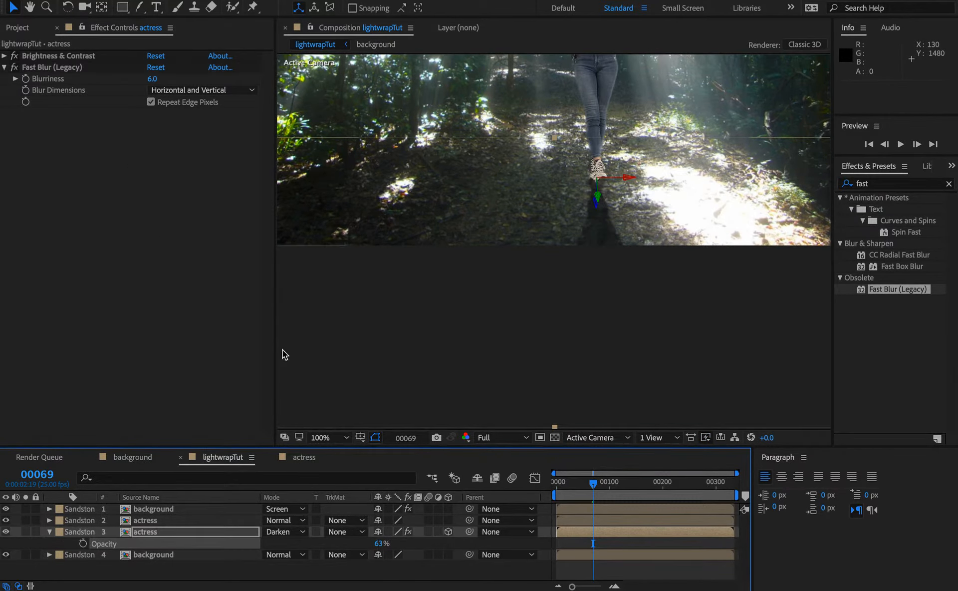
# Set the shadow layer's Fast Blur Blurriness to 8.
pyautogui.click(154, 80)
pyautogui.moveTo(155, 79); pyautogui.dragTo(116, 348)
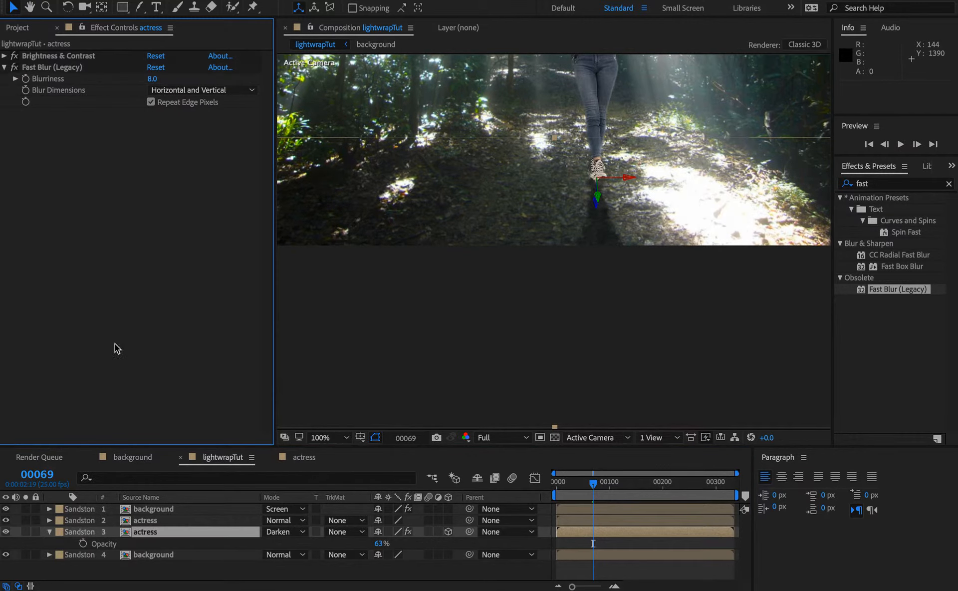
# Duplicate the shadow layer and set the upper copy's Fast Blur Blurriness to 71.
pyautogui.click(144, 520)
pyautogui.click(148, 533)
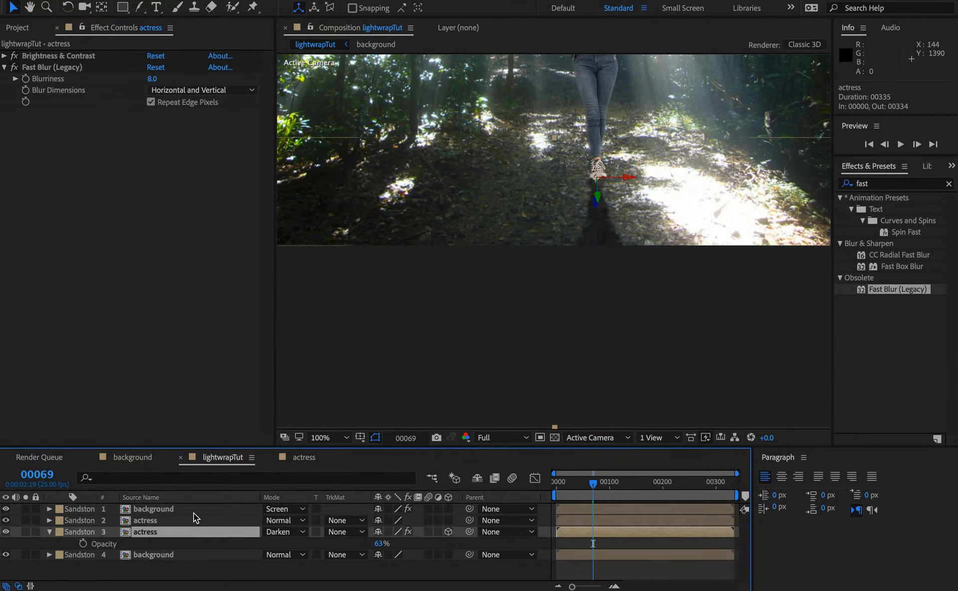
pyautogui.press('super+d')
pyautogui.moveTo(156, 115)
pyautogui.mouseDown()
pyautogui.moveTo(207, 122)
pyautogui.moveTo(180, 125)
pyautogui.moveTo(198, 127)
pyautogui.moveTo(160, 115)
pyautogui.moveTo(176, 114)
pyautogui.moveTo(169, 119)
pyautogui.mouseUp()
pyautogui.press('super+minus')
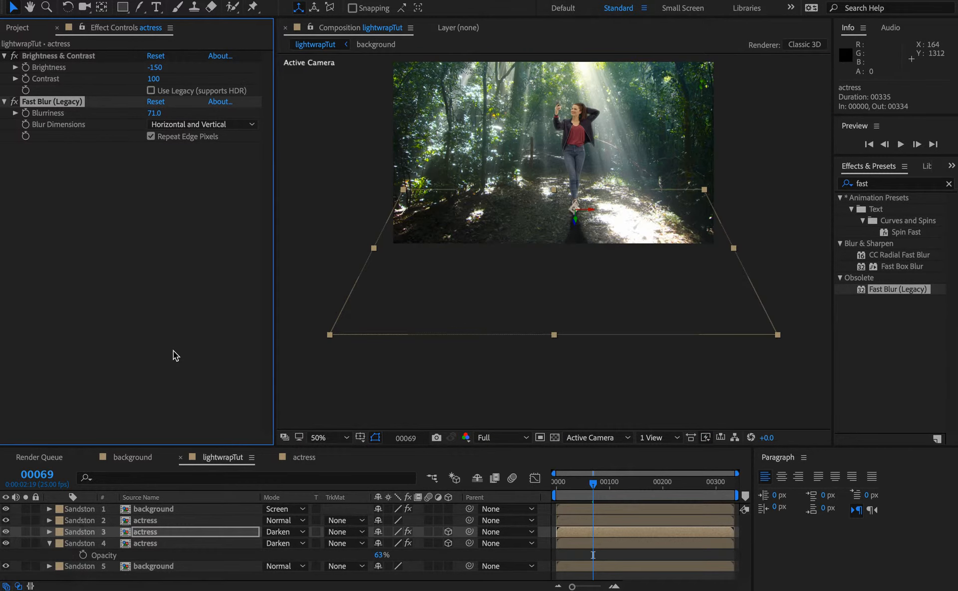
# Examine the actress and her shadow in the forest composite at frames 198, 0, 60 and 277.
pyautogui.press('super+a')
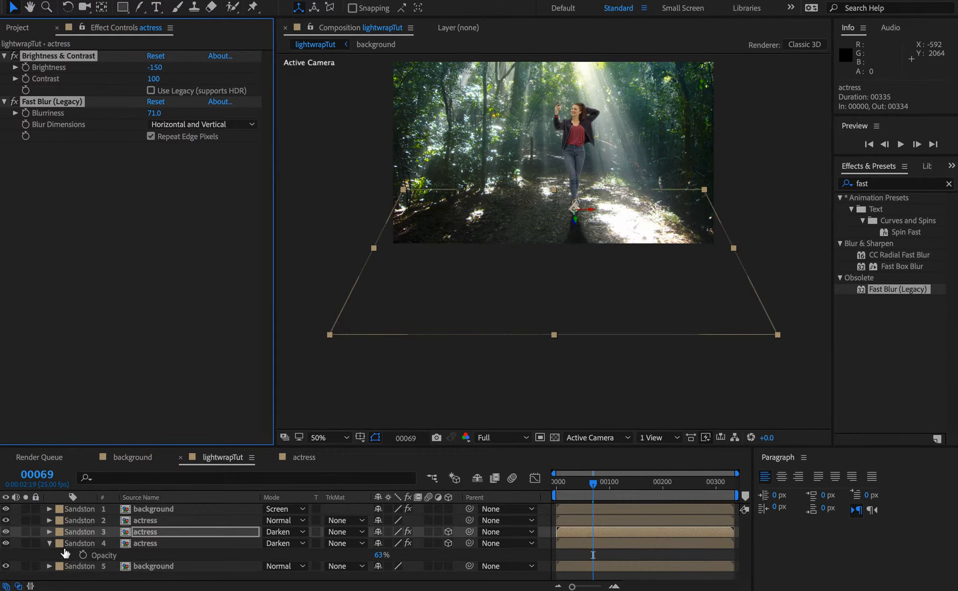
pyautogui.click(49, 543)
pyautogui.moveTo(593, 482); pyautogui.dragTo(663, 482)
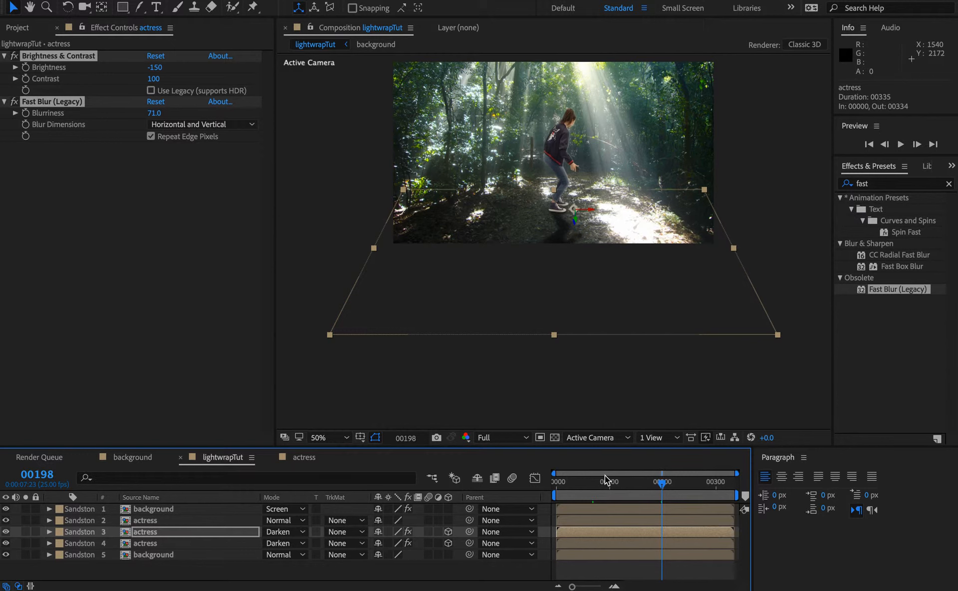
pyautogui.press('super+equal')
pyautogui.press('h')
pyautogui.moveTo(543, 248); pyautogui.dragTo(580, 390)
pyautogui.click(555, 483)
pyautogui.press('v')
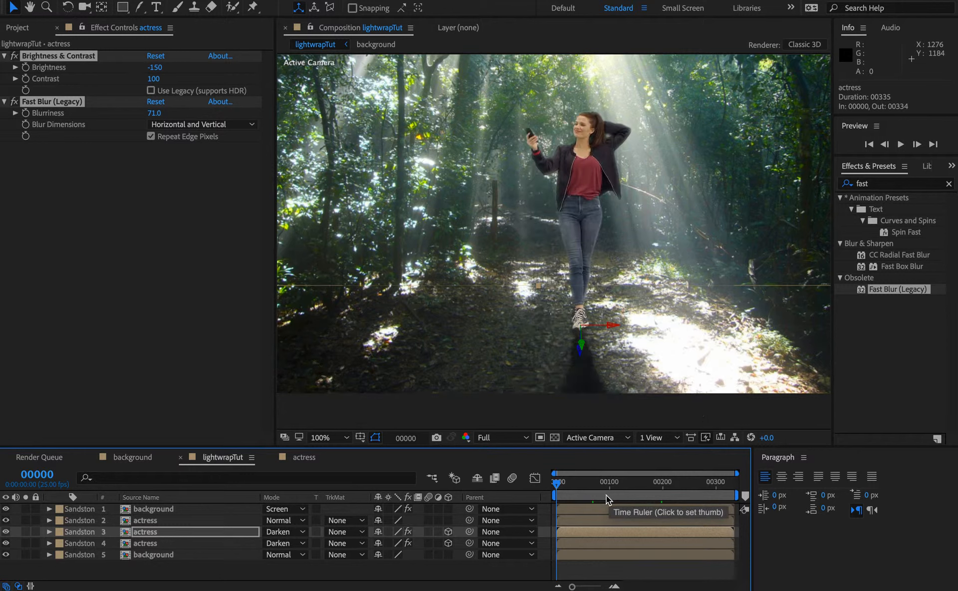
pyautogui.click(588, 481)
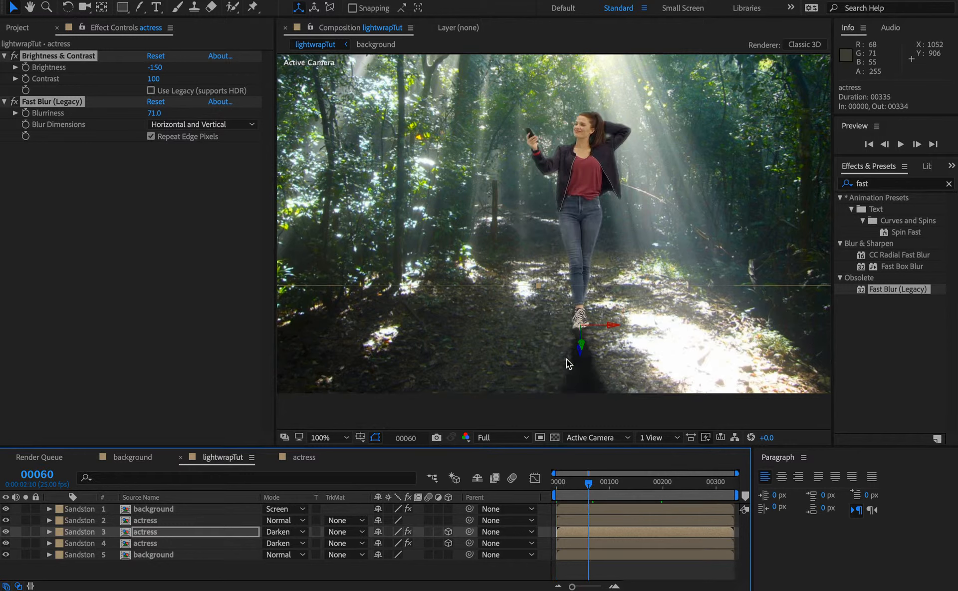
pyautogui.click(703, 484)
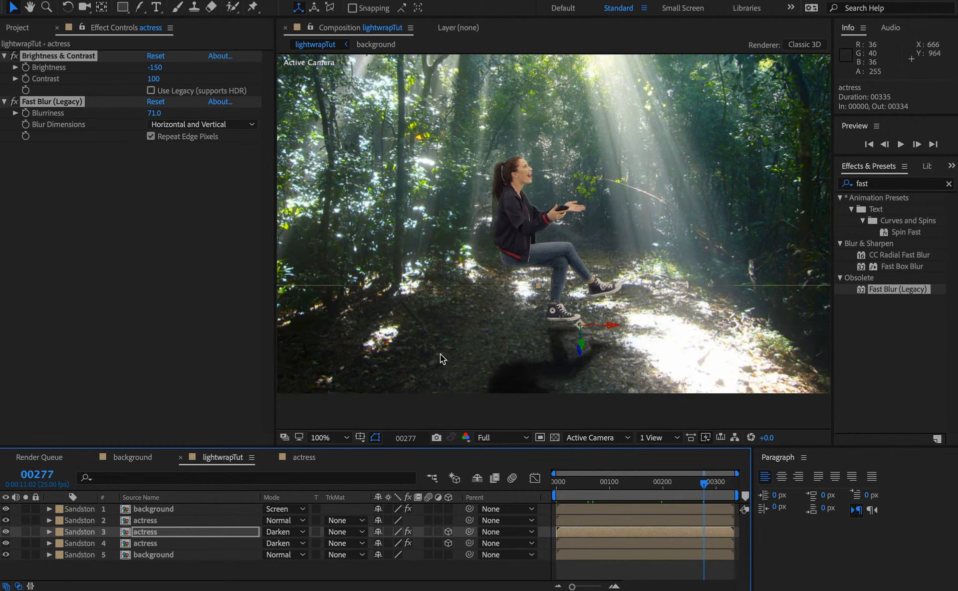
# Examine the light wrap on its own by hiding the other four layers, and restore the actress, shadow and background layers in turn.
pyautogui.moveTo(5, 520); pyautogui.dragTo(5, 554)
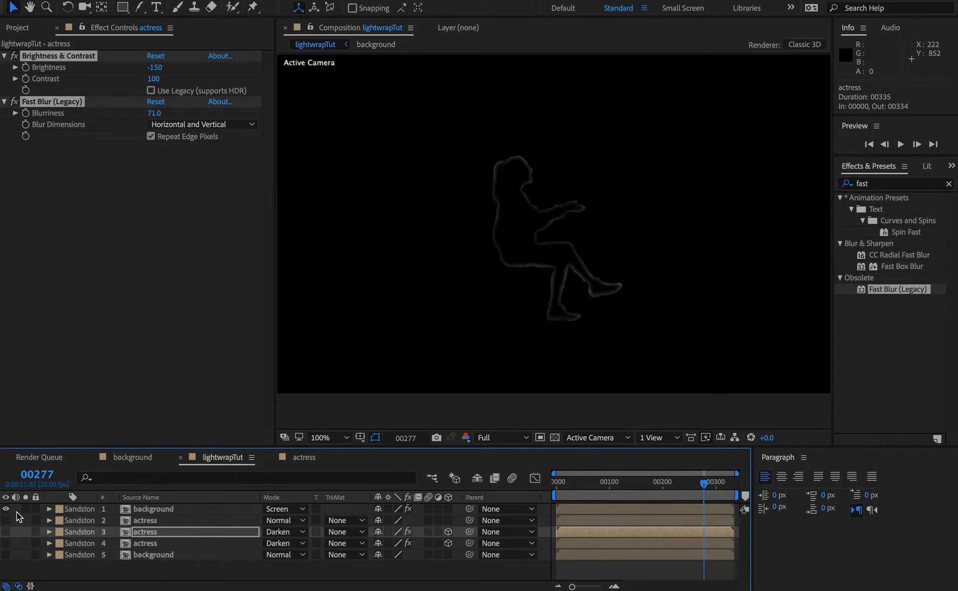
pyautogui.click(5, 520)
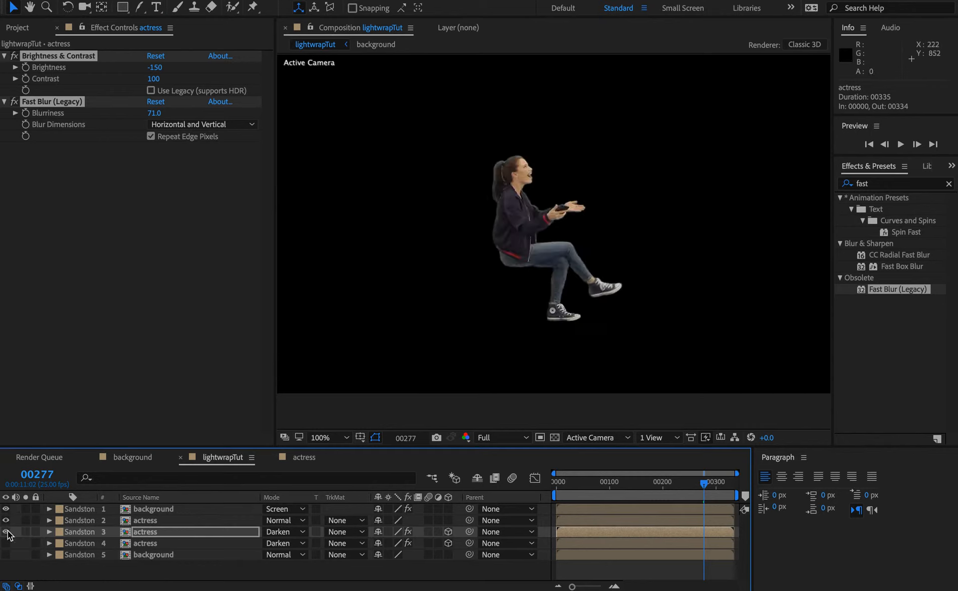
pyautogui.click(6, 542)
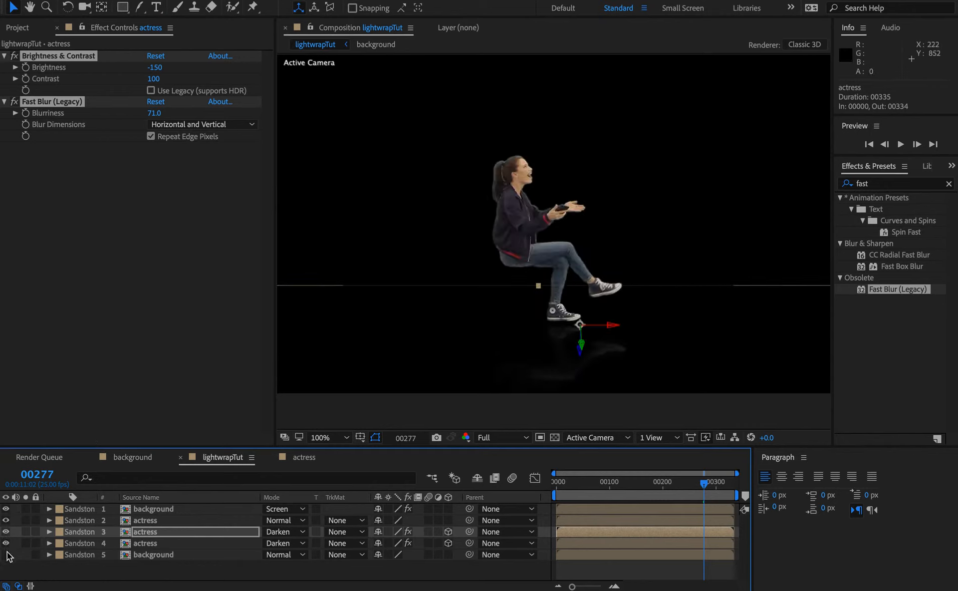
pyautogui.click(5, 555)
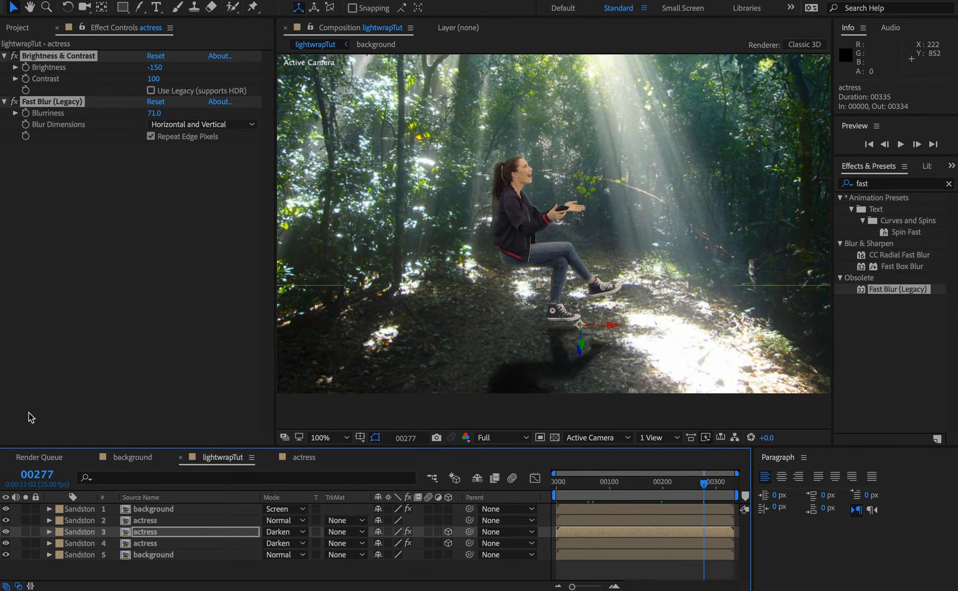